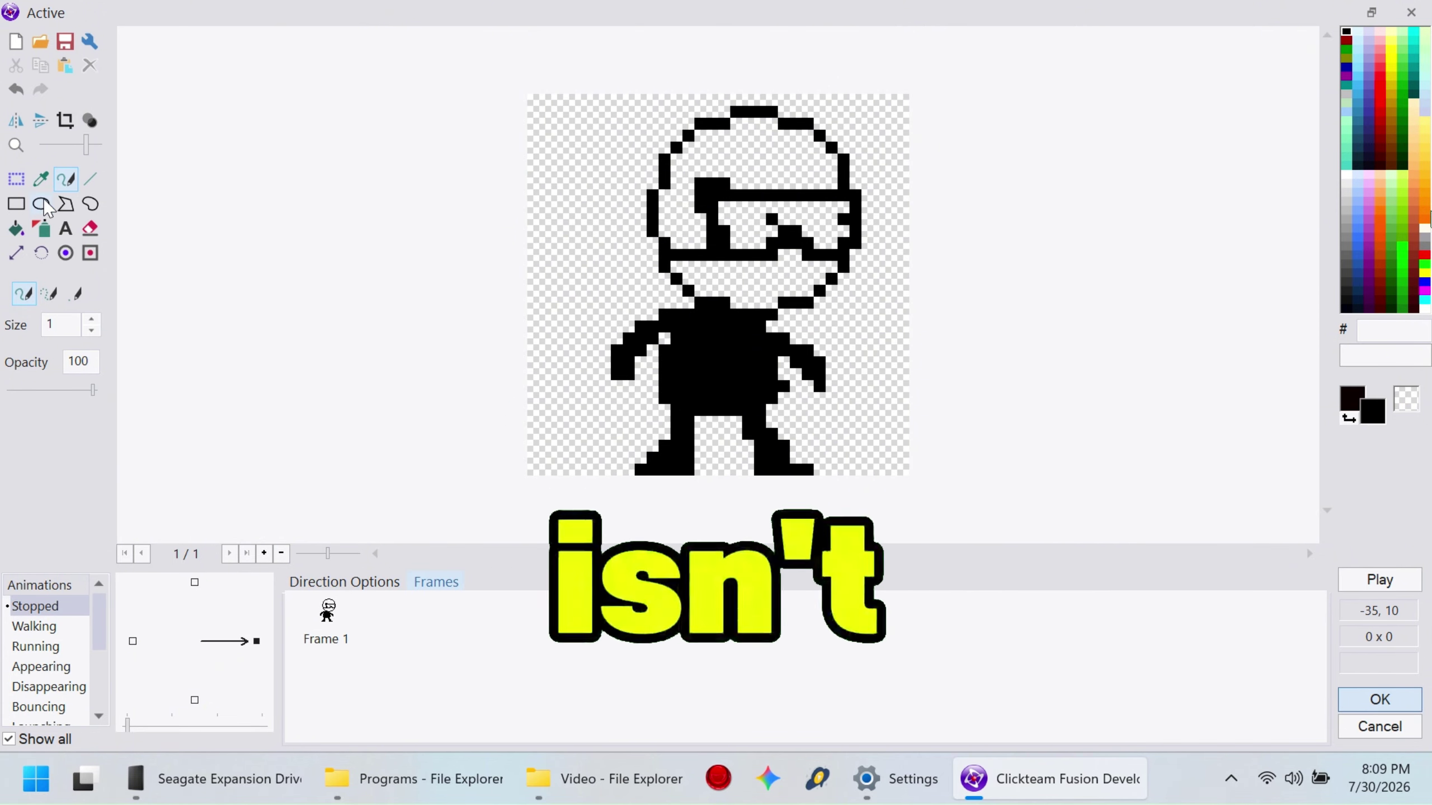
Step: Erase the excess black pixels around the goggle strap and draw a straight black mouth line about 6 pixels wide
{"action": "left_click", "coordinate": [89, 228]}
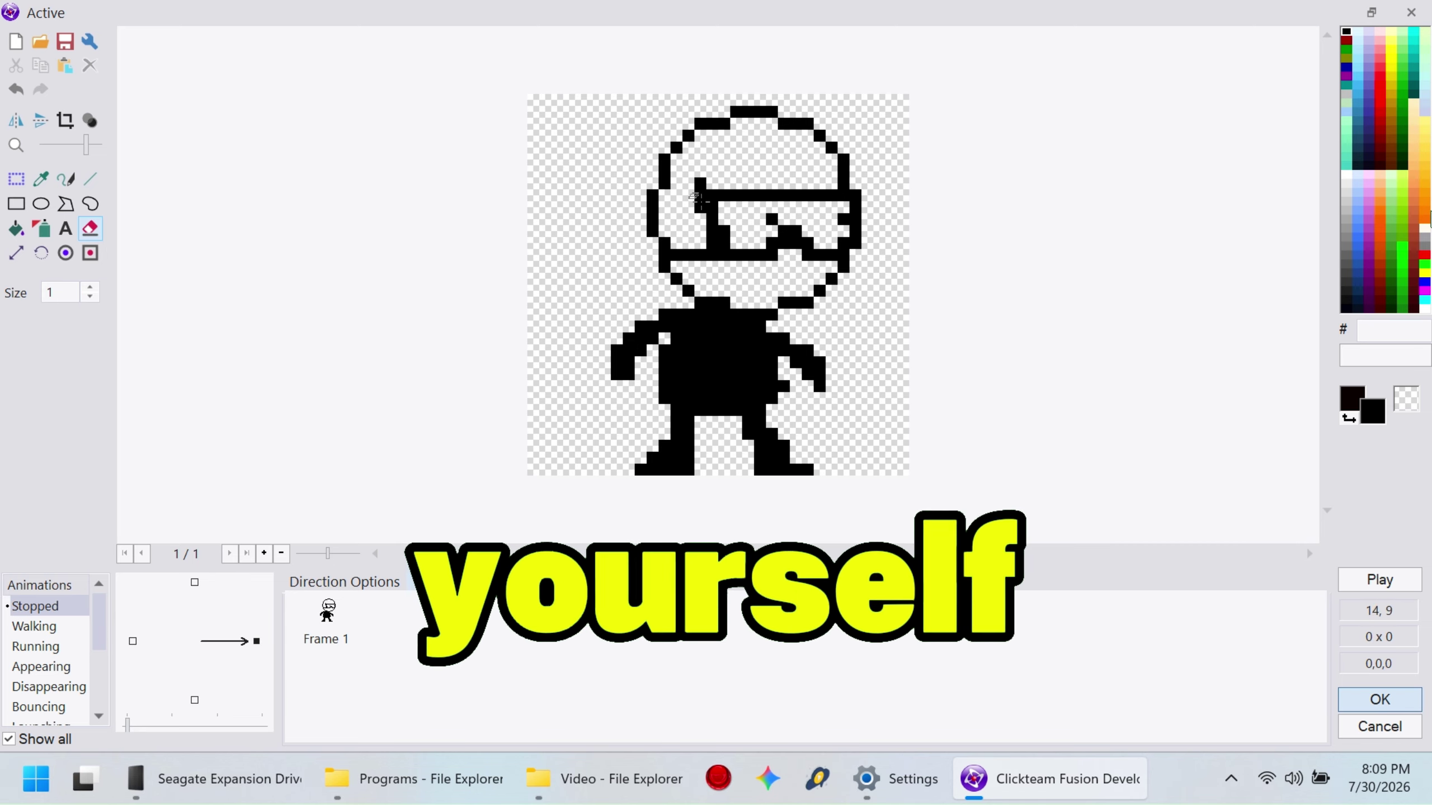
{"action": "left_click", "coordinate": [90, 228]}
{"action": "left_click_drag", "start_coordinate": [867, 207], "coordinate": [867, 219]}
{"action": "left_click", "coordinate": [867, 172]}
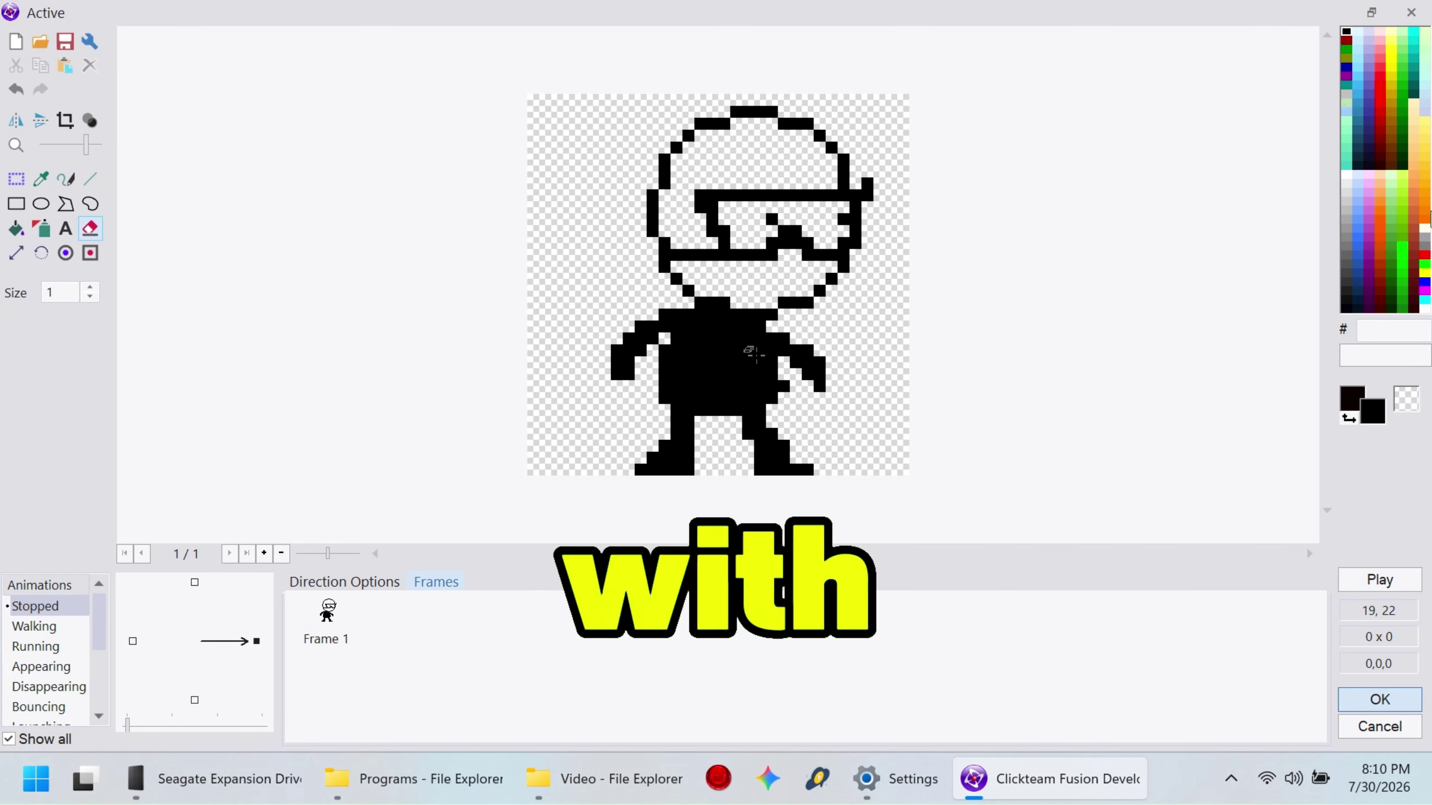
{"action": "left_click_drag", "start_coordinate": [788, 278], "coordinate": [720, 278]}
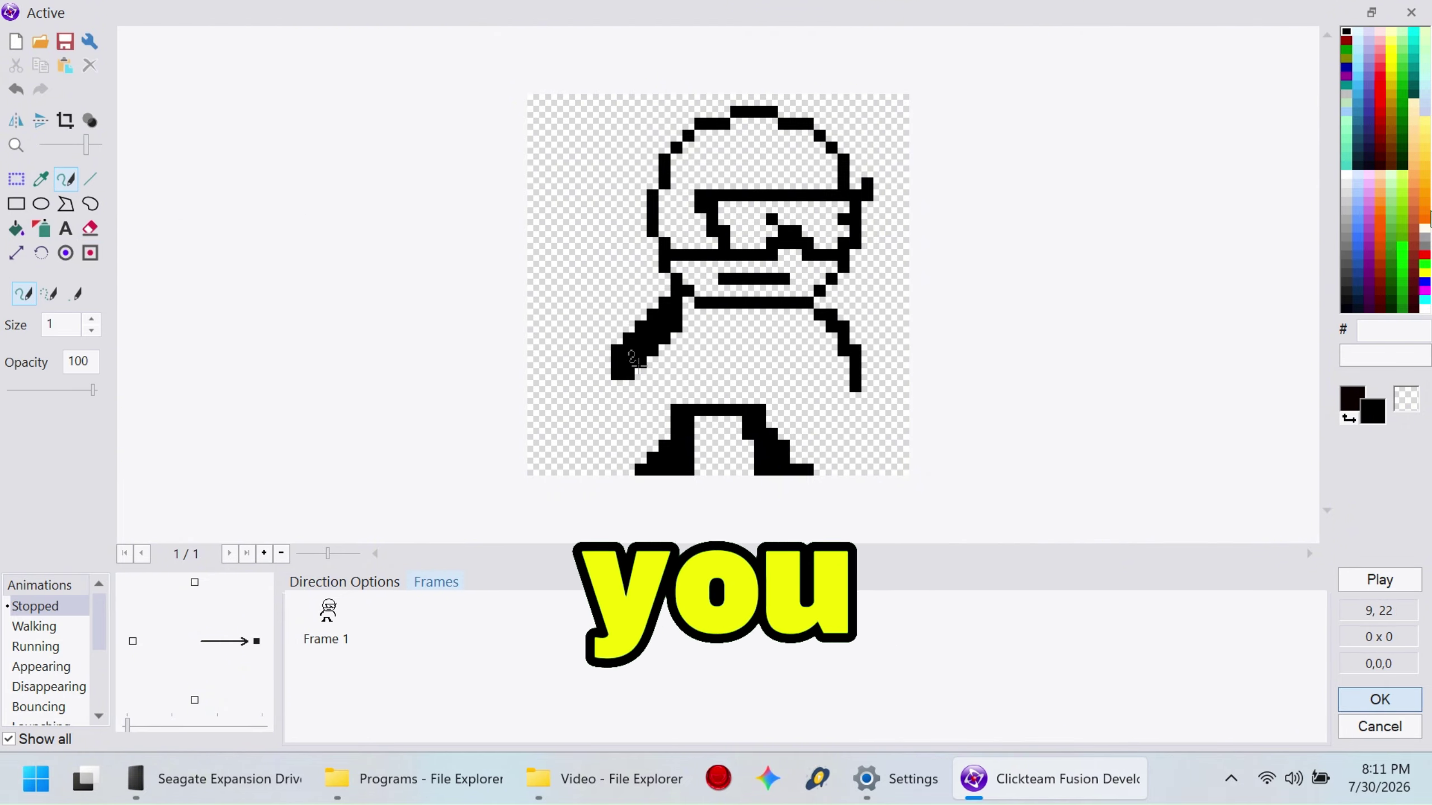
Step: Shift the character's upper body about 3 pixels left and thin the left arm by erasing its extra pixels
{"action": "left_click_drag", "start_coordinate": [563, 404], "coordinate": [909, 94]}
{"action": "left_click_drag", "start_coordinate": [823, 259], "coordinate": [788, 259]}
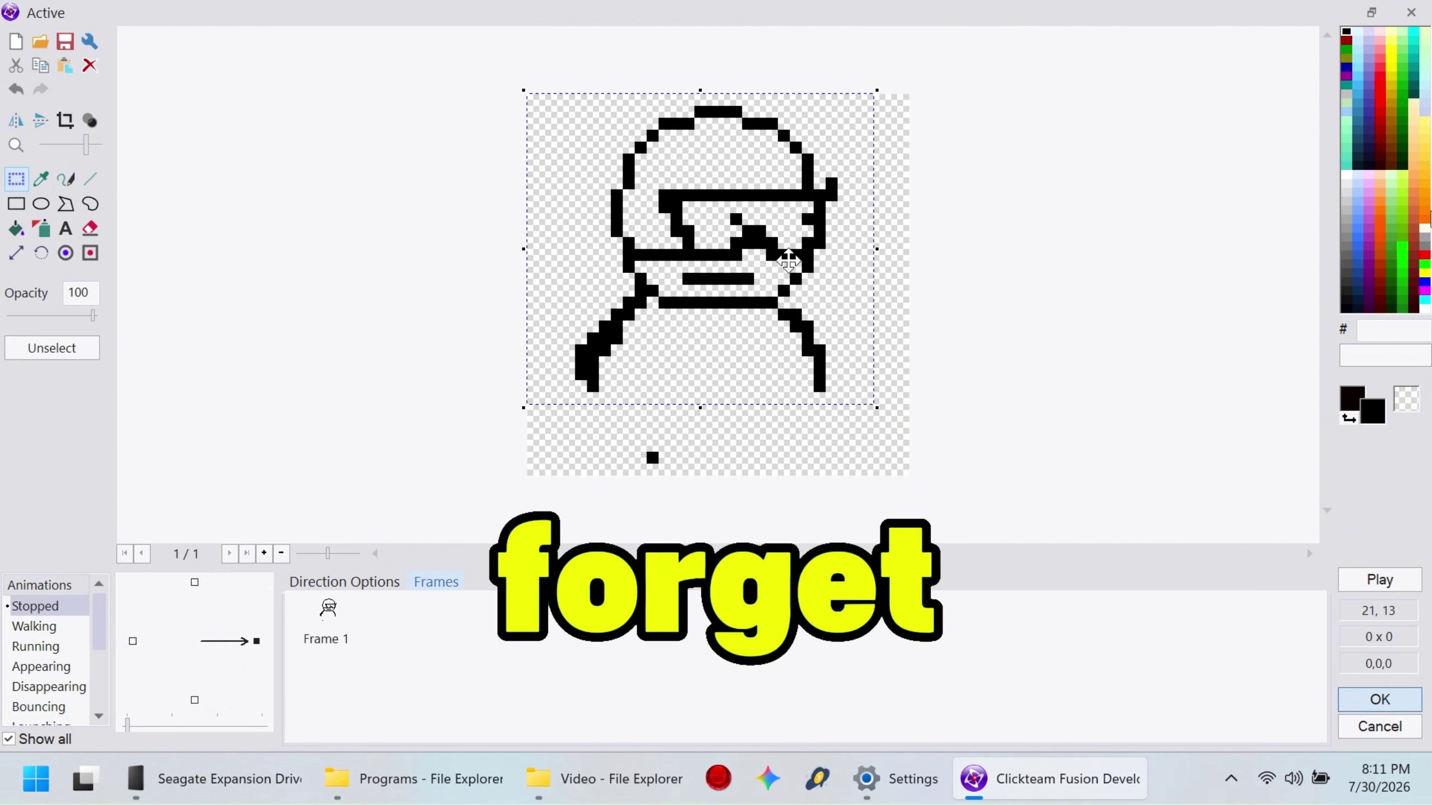
{"action": "left_click", "coordinate": [90, 228]}
{"action": "scroll", "coordinate": [564, 383], "scroll_direction": "up", "scroll_amount": 1}
{"action": "left_click_drag", "start_coordinate": [515, 253], "coordinate": [493, 300]}
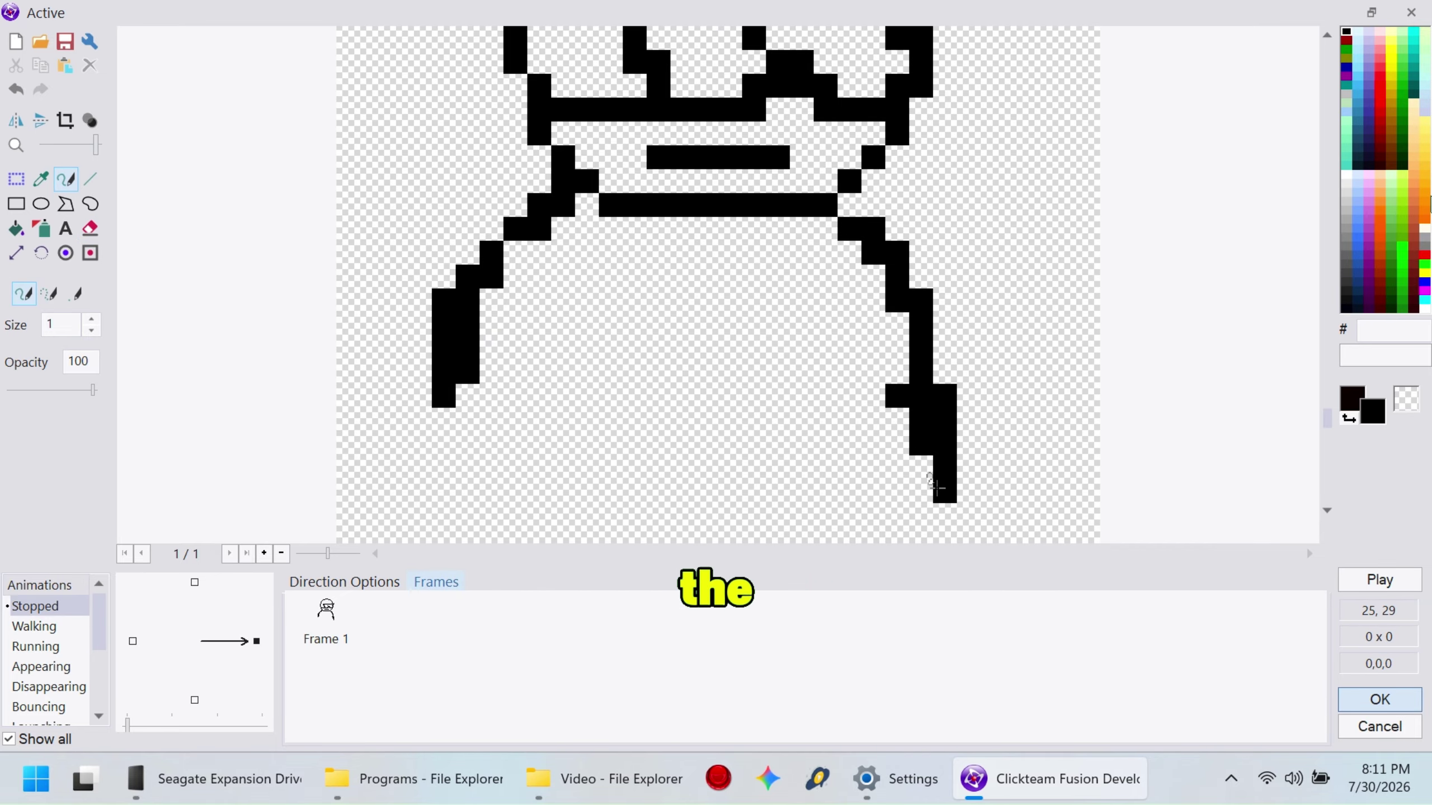
{"action": "left_click", "coordinate": [467, 373]}
{"action": "scroll", "coordinate": [716, 364], "scroll_direction": "down", "scroll_amount": 1}
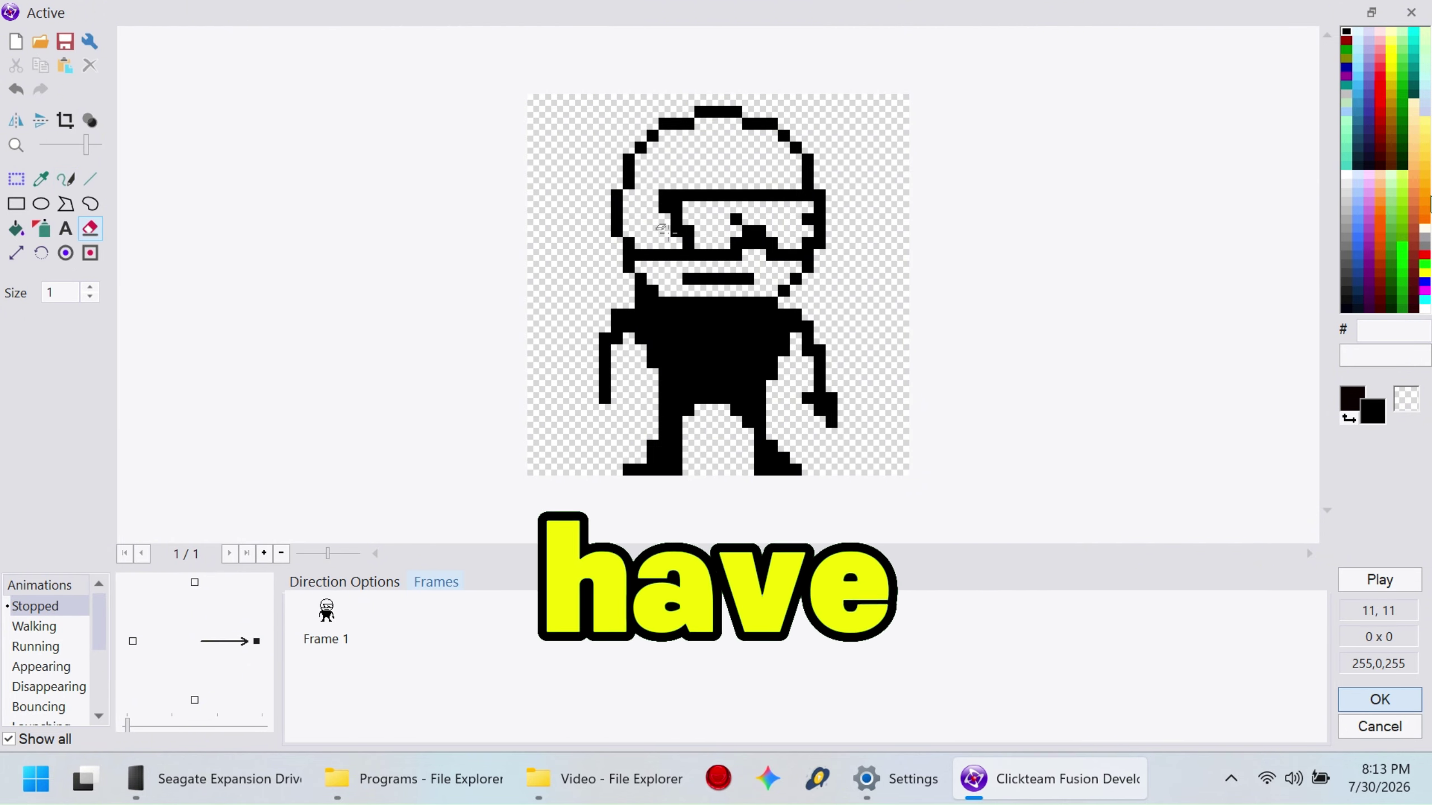
Step: Fill the character's helmet with purple
{"action": "left_click", "coordinate": [16, 228]}
{"action": "right_click", "coordinate": [716, 163]}
{"action": "left_click", "coordinate": [90, 229]}
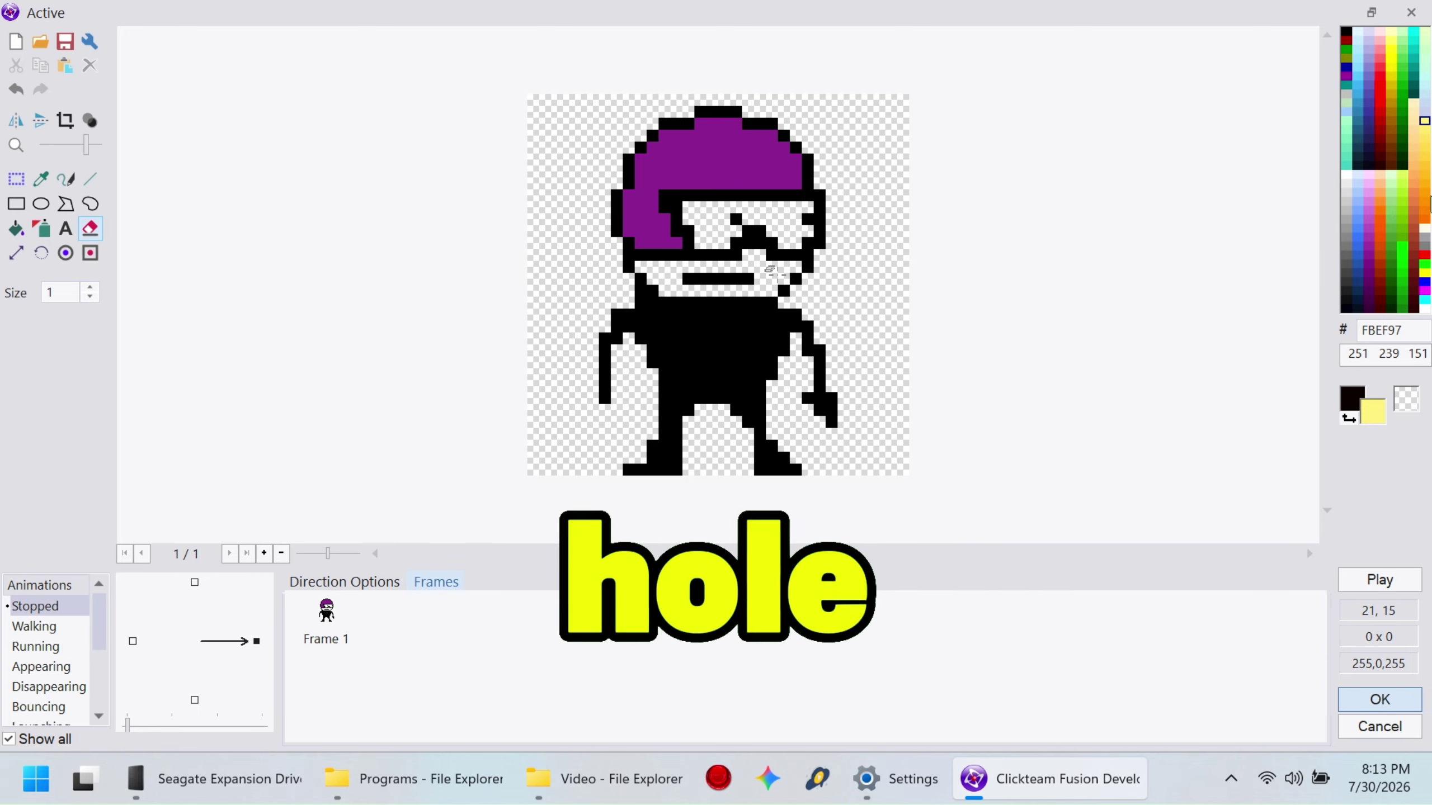
Step: Paint the chest panel, both hands and both boots in purple 7B2B7F
{"action": "left_click", "coordinate": [66, 180]}
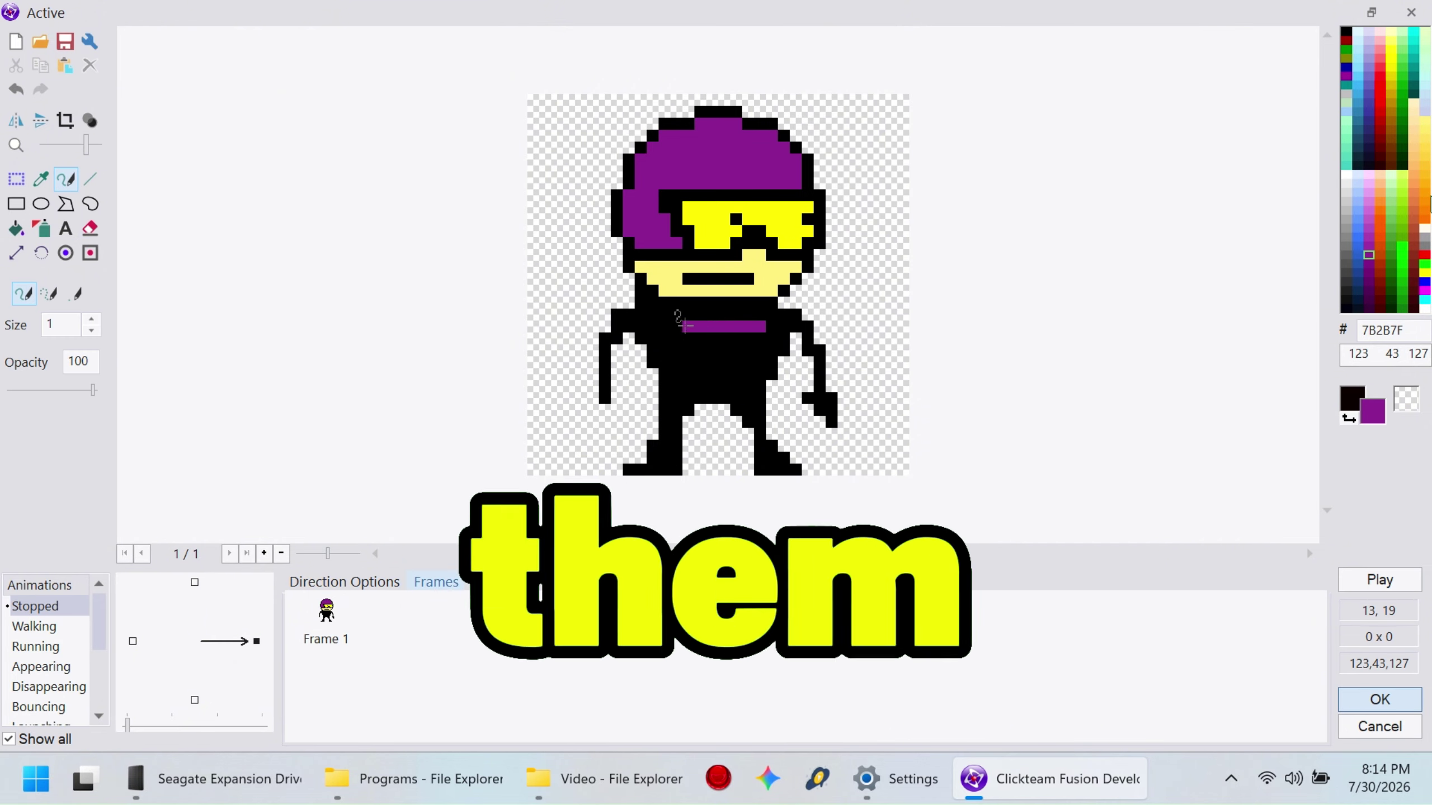
{"action": "right_click_drag", "start_coordinate": [685, 326], "coordinate": [724, 361]}
{"action": "mouse_move", "coordinate": [808, 398]}
{"action": "right_mouse_down"}
{"action": "mouse_move", "coordinate": [832, 411]}
{"action": "mouse_move", "coordinate": [844, 376]}
{"action": "right_mouse_up"}
{"action": "right_click_drag", "start_coordinate": [604, 411], "coordinate": [616, 387]}
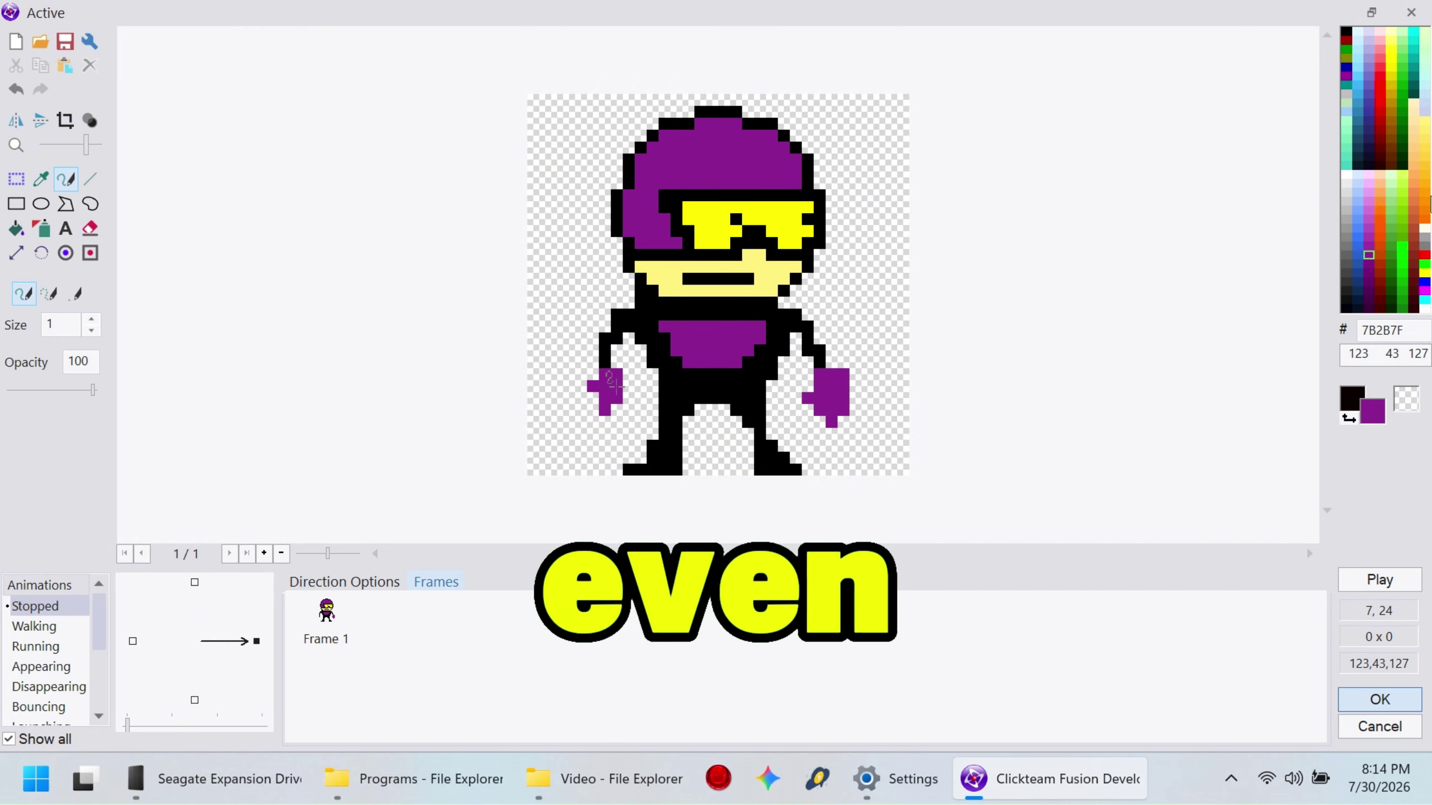
{"action": "mouse_move", "coordinate": [671, 434]}
{"action": "right_mouse_down"}
{"action": "mouse_move", "coordinate": [662, 458]}
{"action": "mouse_move", "coordinate": [628, 462]}
{"action": "right_mouse_up"}
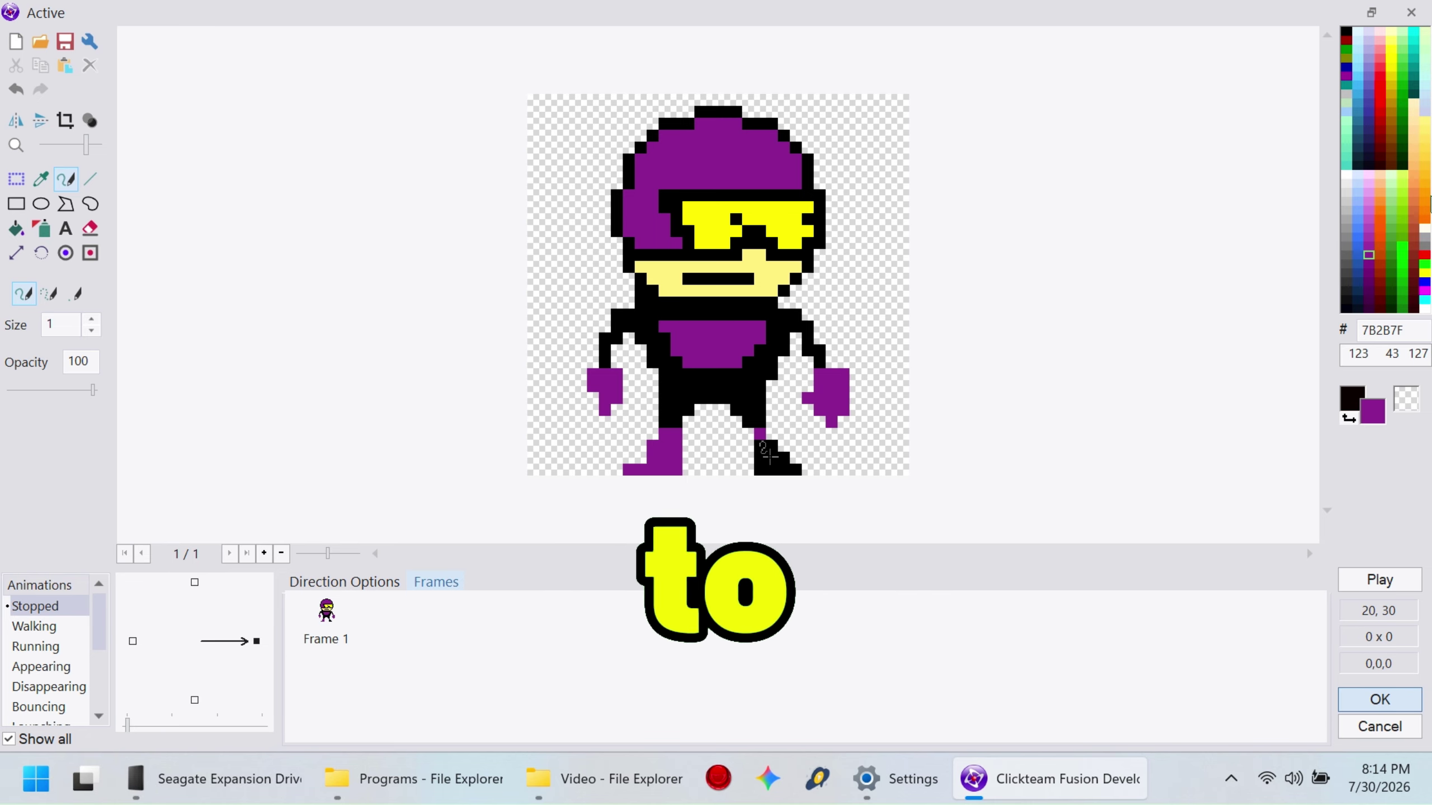
{"action": "left_click", "coordinate": [15, 228]}
{"action": "right_click", "coordinate": [770, 458]}
Step: Erase the black pixels under the chin and repaint that row with the face's skin colour FBEF97
{"action": "left_click", "coordinate": [90, 228]}
{"action": "left_click_drag", "start_coordinate": [641, 291], "coordinate": [641, 304]}
{"action": "left_click_drag", "start_coordinate": [736, 304], "coordinate": [689, 305]}
{"action": "left_click", "coordinate": [40, 179]}
{"action": "right_click", "coordinate": [707, 290]}
{"action": "left_click", "coordinate": [66, 179]}
{"action": "right_click_drag", "start_coordinate": [689, 304], "coordinate": [748, 304]}
Step: Trim the protruding corner and finger pixels from both purple hands
{"action": "left_click", "coordinate": [90, 228]}
{"action": "left_click", "coordinate": [846, 374]}
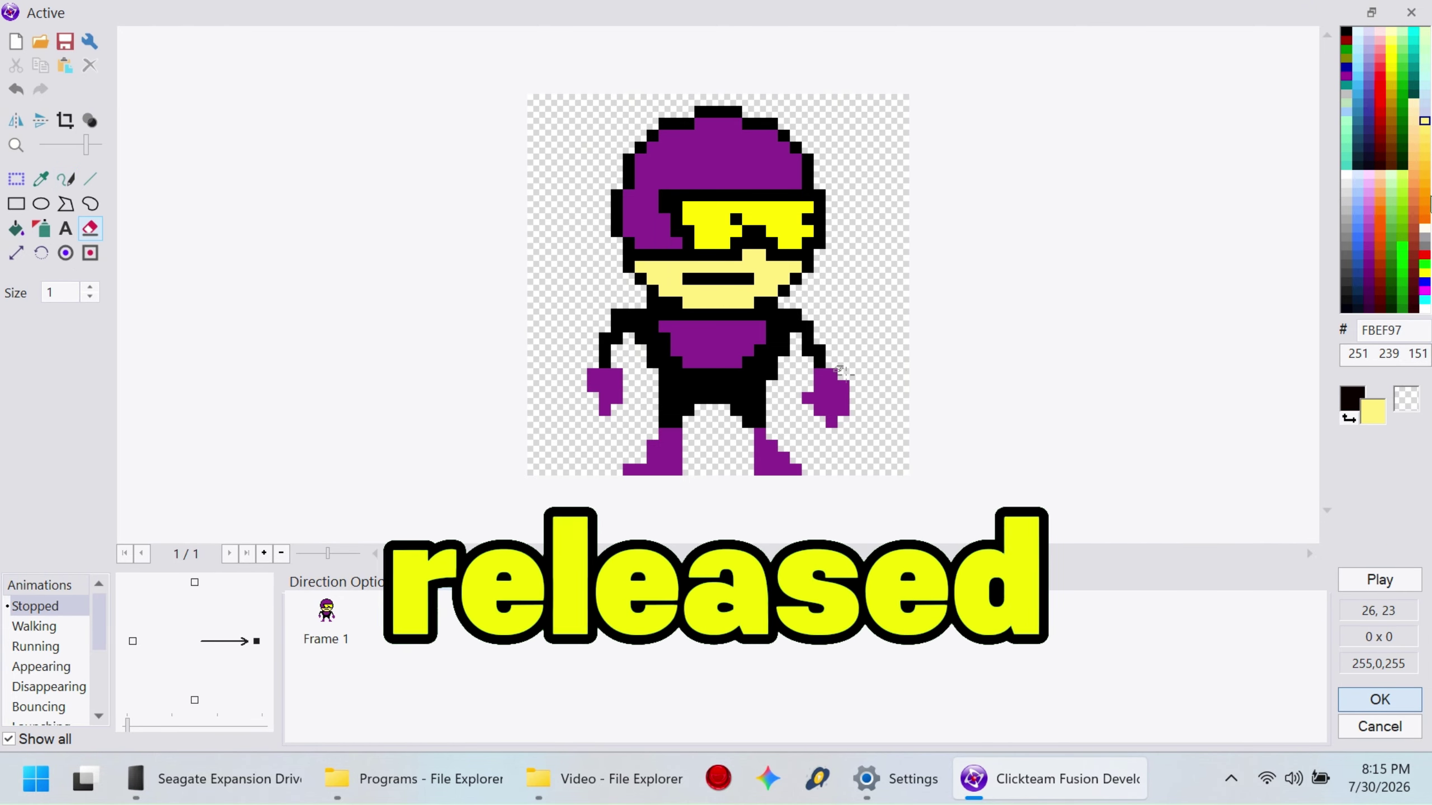
{"action": "left_click", "coordinate": [831, 422]}
{"action": "mouse_move", "coordinate": [844, 410]}
{"action": "left_mouse_down"}
{"action": "mouse_move", "coordinate": [844, 386]}
{"action": "mouse_move", "coordinate": [831, 410]}
{"action": "left_mouse_up"}
{"action": "left_click", "coordinate": [604, 410]}
{"action": "left_click", "coordinate": [807, 398]}
Step: Add a thumb pixel to the right hand in the glove's sampled purple 7B2B7F
{"action": "left_click", "coordinate": [66, 179]}
{"action": "right_click", "coordinate": [807, 386]}
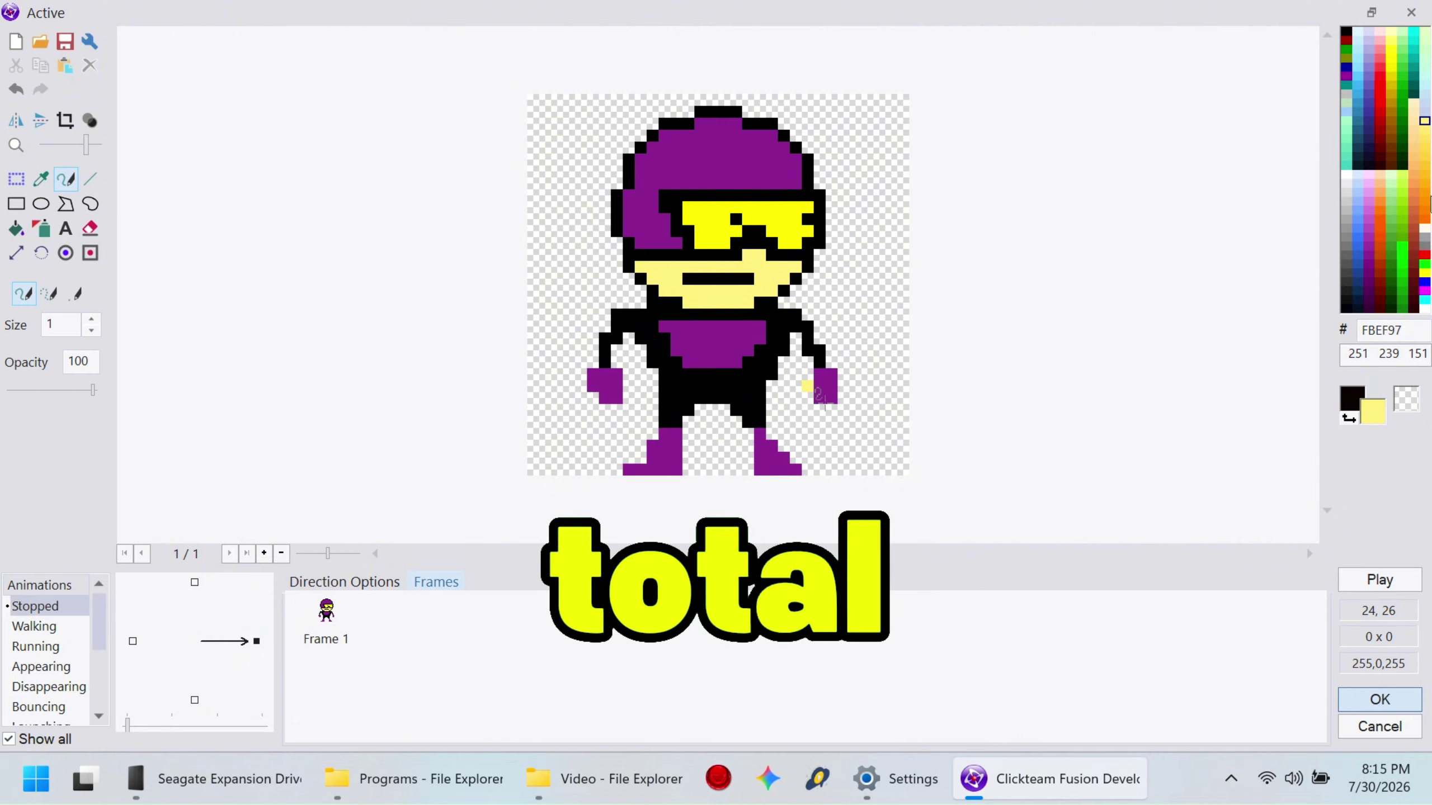
{"action": "left_click", "coordinate": [41, 179]}
{"action": "right_click", "coordinate": [825, 386]}
{"action": "left_click", "coordinate": [15, 179]}
{"action": "left_click", "coordinate": [41, 179]}
{"action": "left_click", "coordinate": [66, 179]}
{"action": "right_click", "coordinate": [808, 387]}
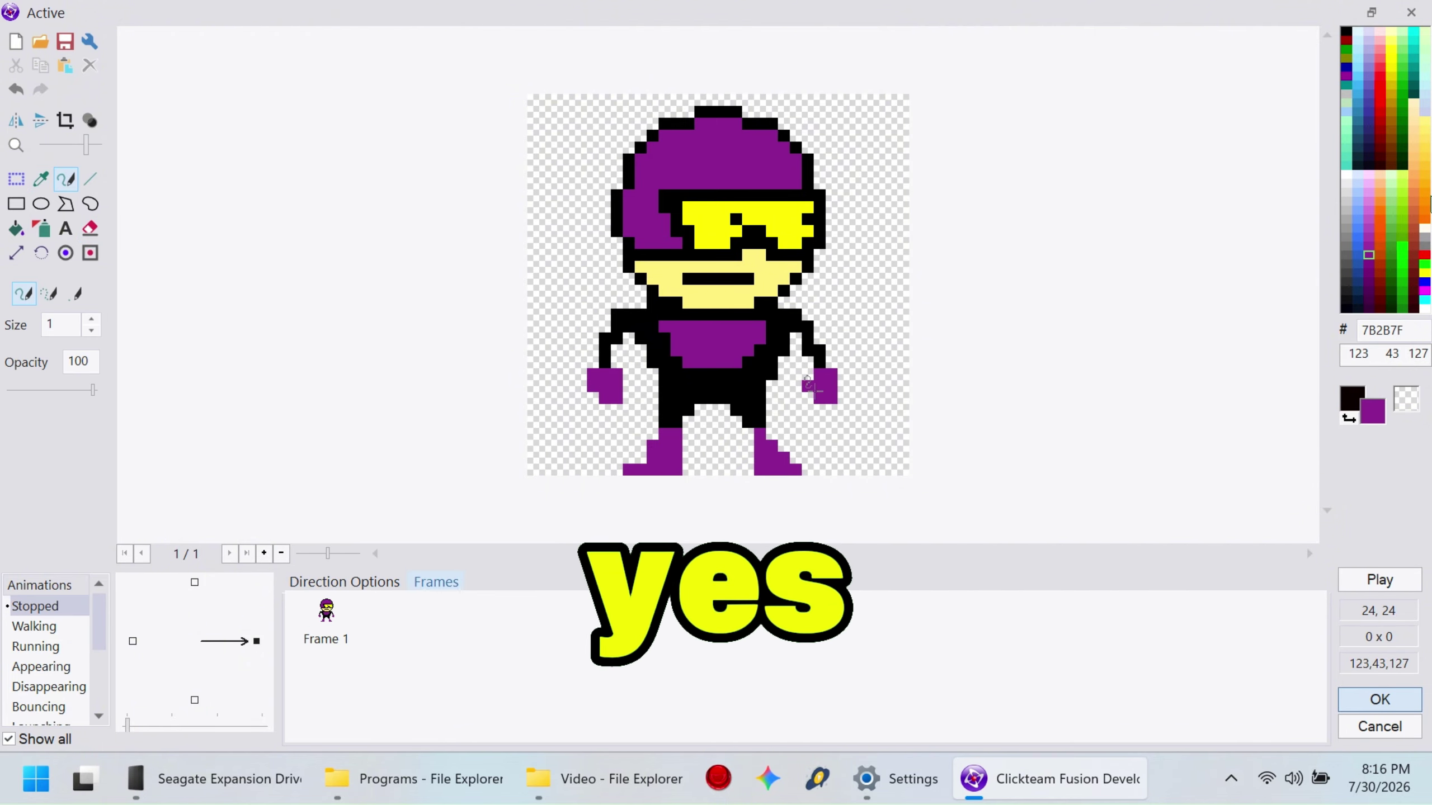
{"action": "right_click_drag", "start_coordinate": [819, 410], "coordinate": [829, 415]}
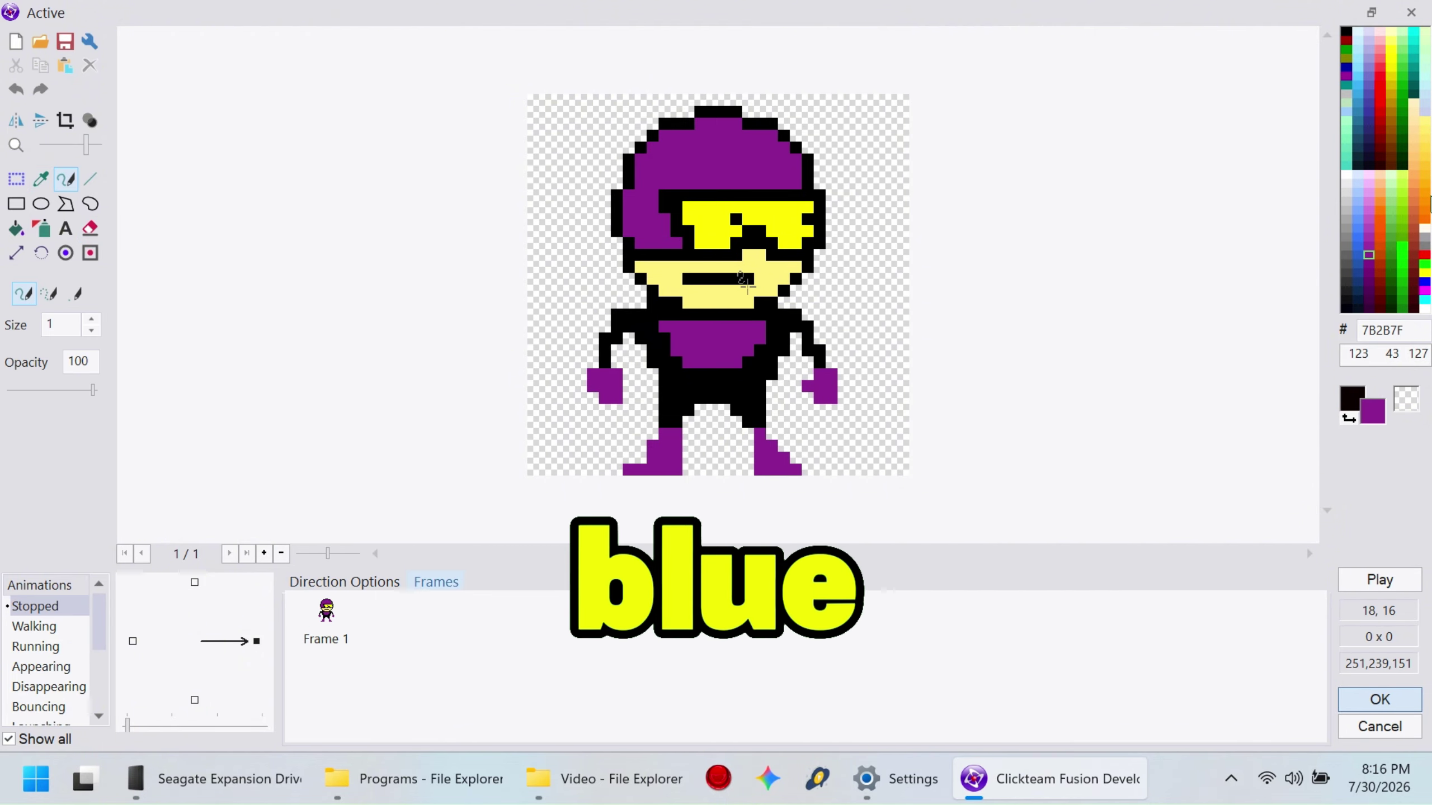
Step: Duplicate the first frame of the Stopped animation and move the character's upper body down 2 pixels in the copy
{"action": "right_click", "coordinate": [332, 614]}
{"action": "left_click", "coordinate": [450, 267]}
{"action": "left_click", "coordinate": [16, 179]}
{"action": "left_click_drag", "start_coordinate": [513, 62], "coordinate": [925, 399]}
{"action": "right_click", "coordinate": [743, 300]}
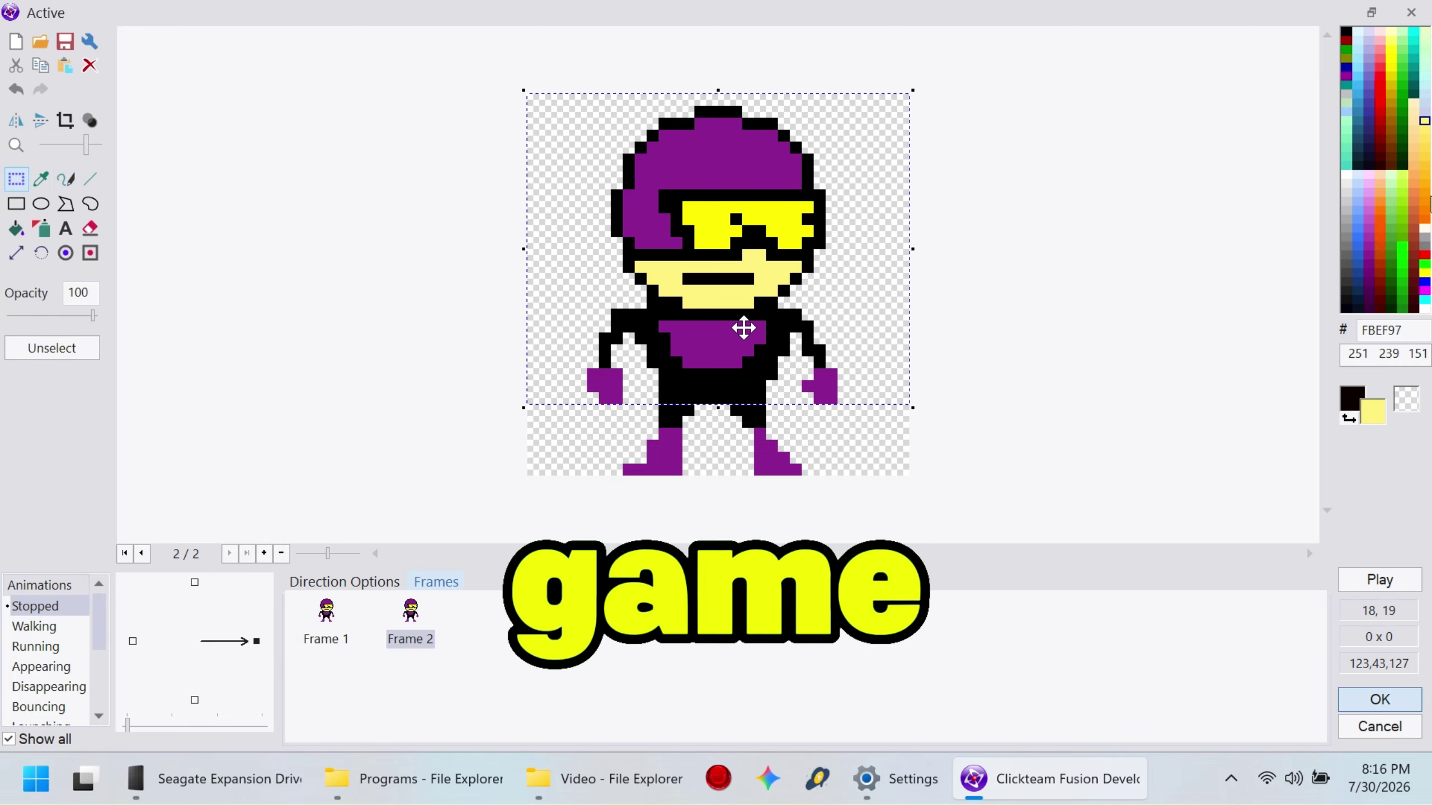
{"action": "key", "text": "Down"}
{"action": "key", "text": "Down"}
Step: Preview the two-frame Stopped animation and check the bobbing motion
{"action": "left_click", "coordinate": [1380, 580]}
{"action": "left_click", "coordinate": [781, 325]}
{"action": "right_click", "coordinate": [1407, 399]}
{"action": "left_click", "coordinate": [1379, 580]}
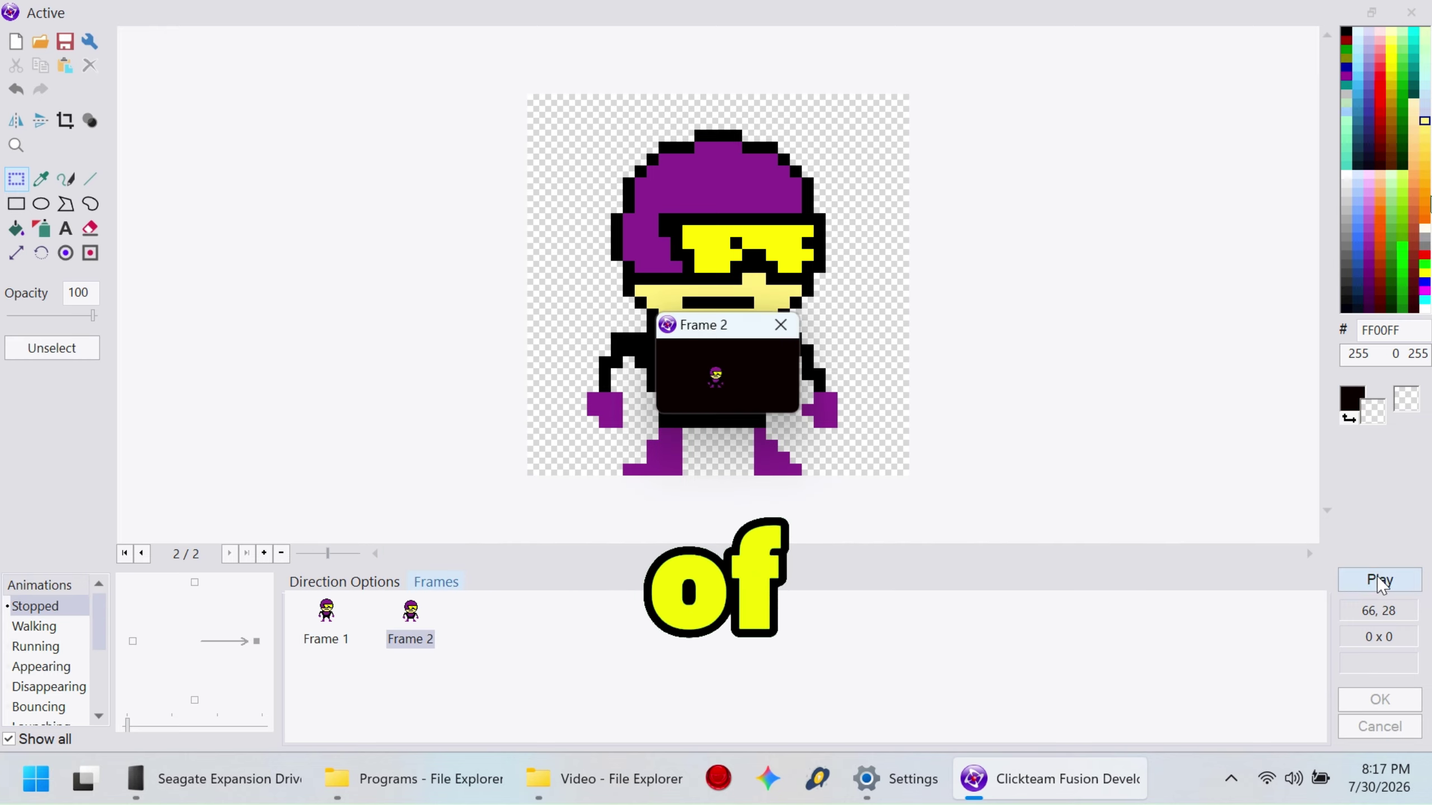
{"action": "left_click", "coordinate": [781, 325]}
{"action": "left_click", "coordinate": [411, 615]}
{"action": "left_click", "coordinate": [1348, 418]}
{"action": "left_click", "coordinate": [1380, 580]}
{"action": "left_click", "coordinate": [781, 325]}
Step: Adjust the Stopped animation's direction options and preview the animation again
{"action": "left_click", "coordinate": [346, 583]}
{"action": "left_click", "coordinate": [486, 643]}
{"action": "left_click", "coordinate": [443, 584]}
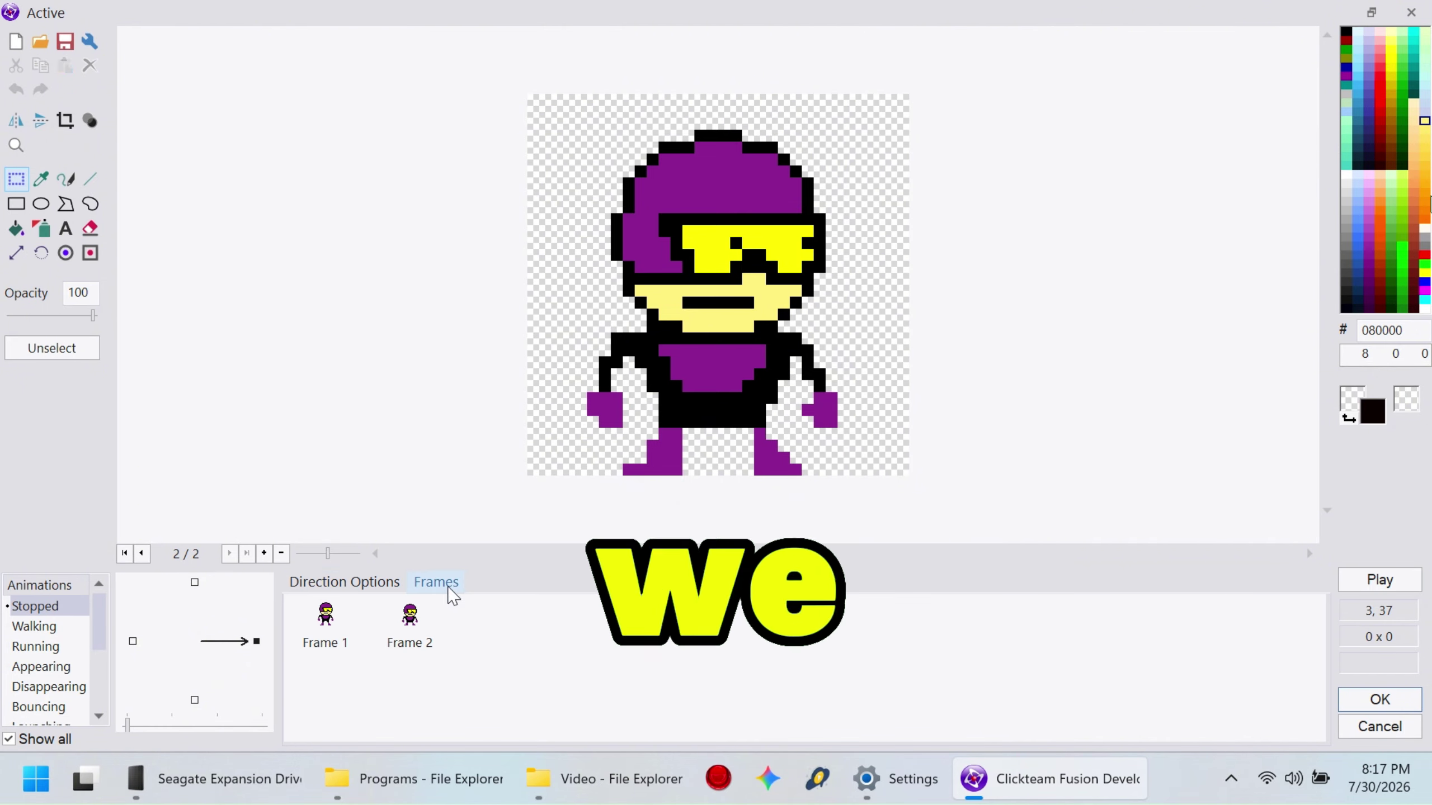
{"action": "left_click", "coordinate": [1380, 580]}
{"action": "left_click", "coordinate": [781, 325]}
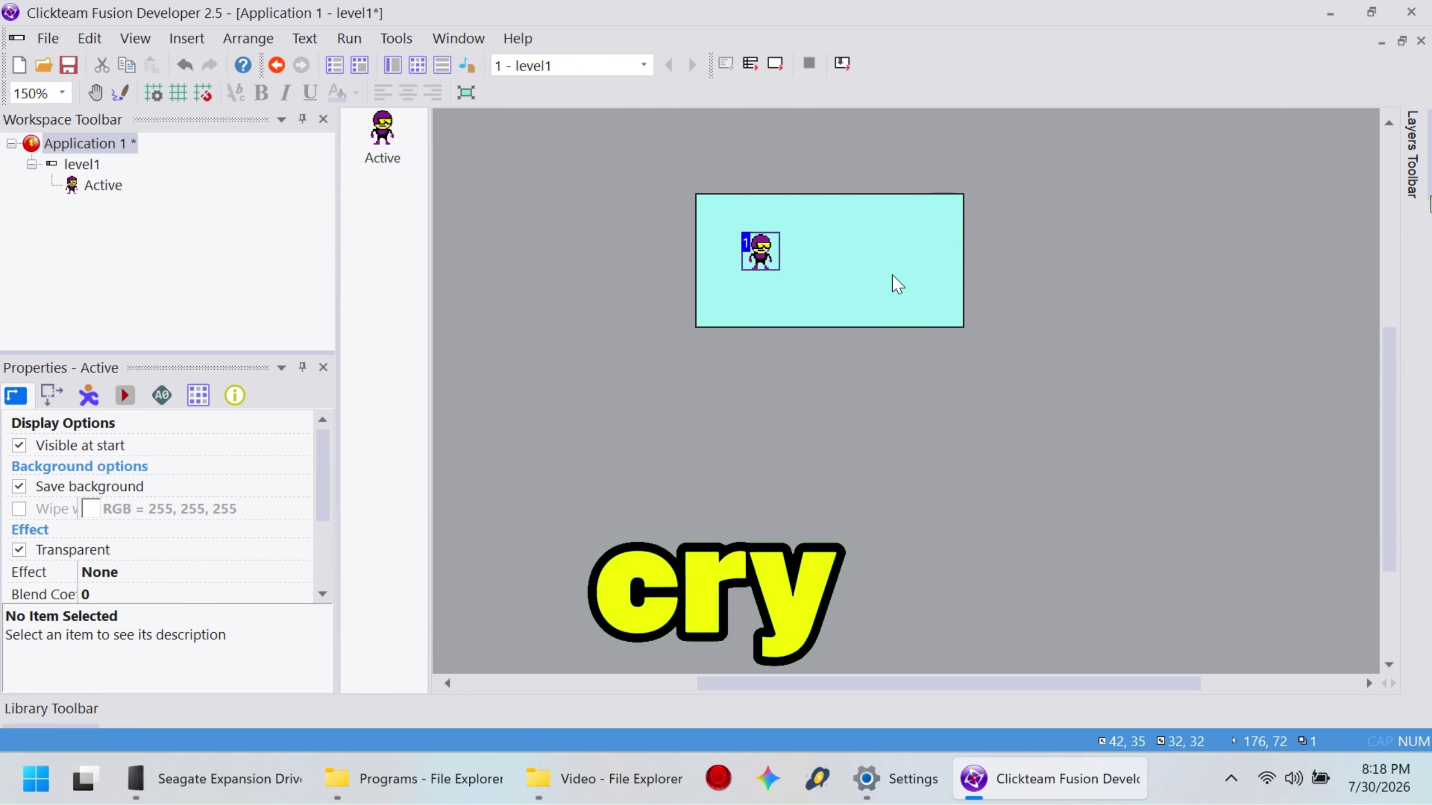
Step: Insert a Quick Backdrop object from the Background category into the level
{"action": "left_click", "coordinate": [62, 93]}
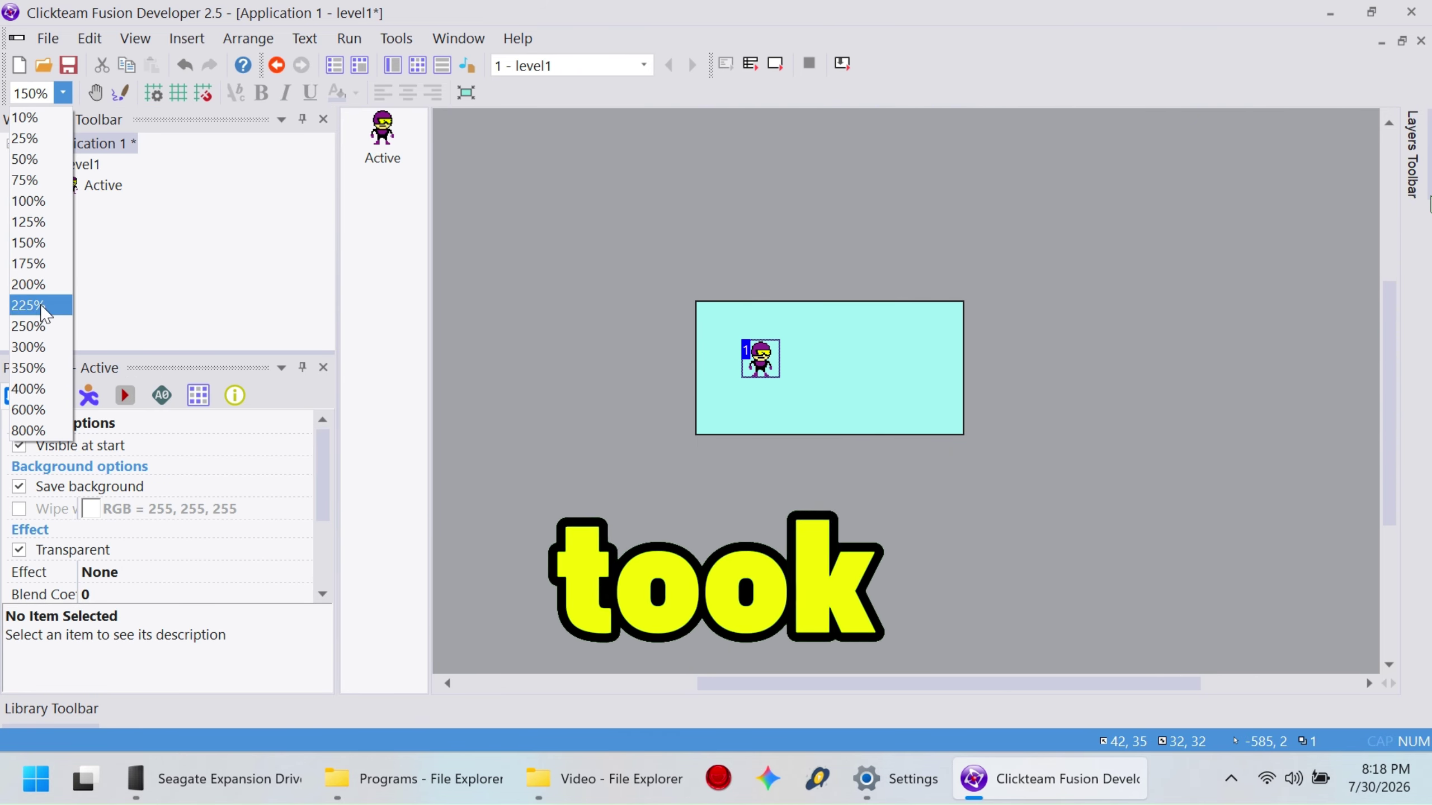
{"action": "left_click", "coordinate": [25, 390]}
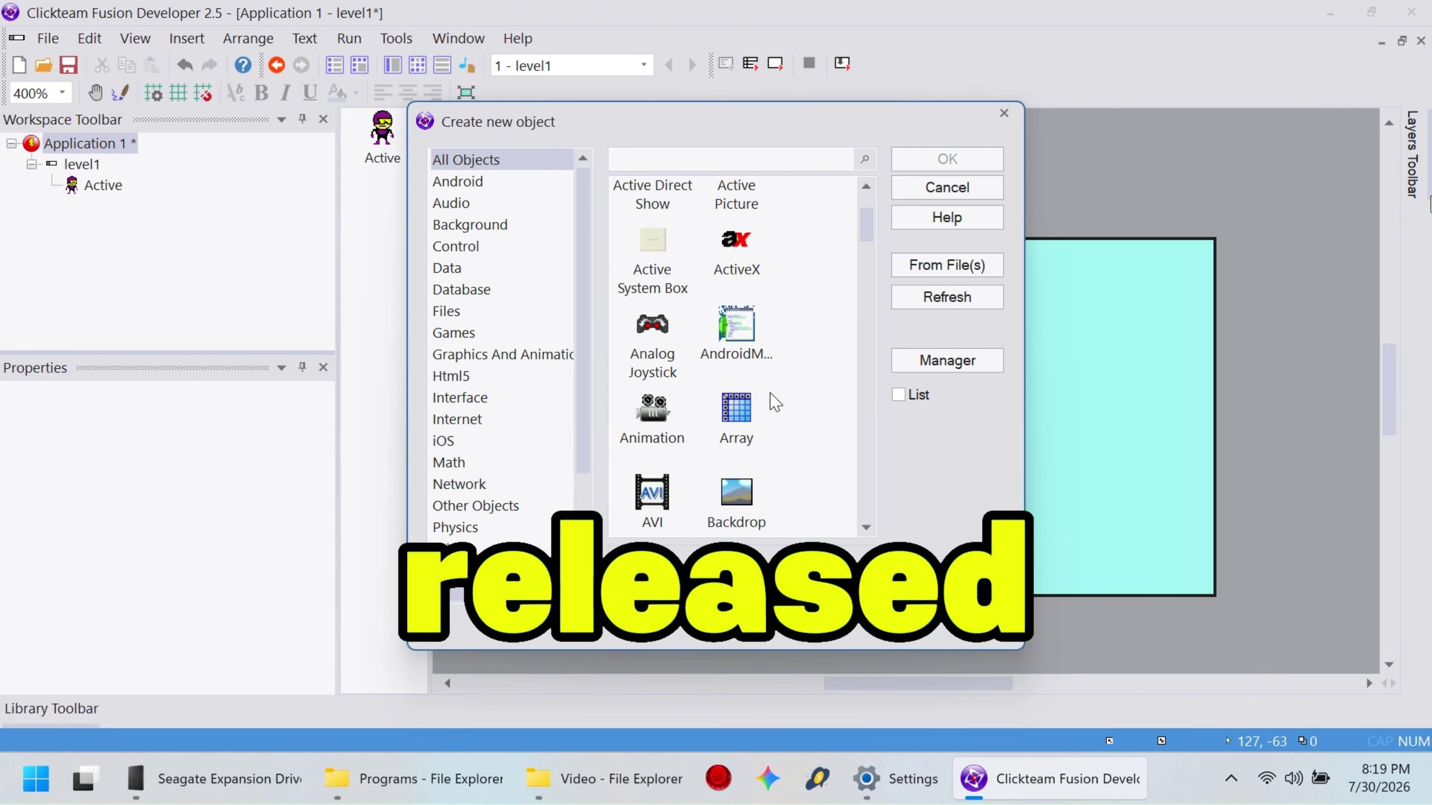
{"action": "left_click", "coordinate": [492, 228]}
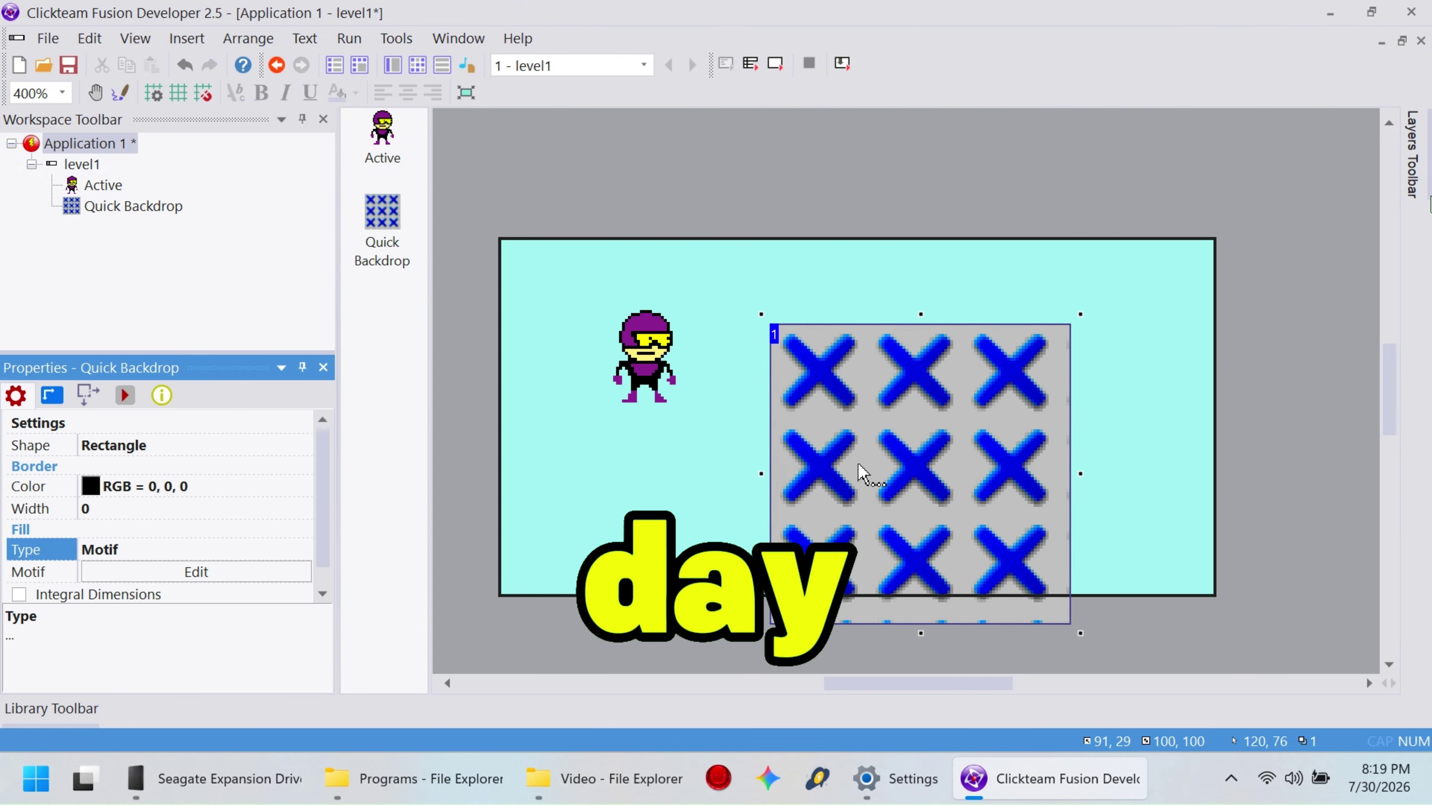
Step: Clear the Quick Backdrop's motif image, crop its canvas to about 13 by 12 pixels and choose dark gray
{"action": "double_click", "coordinate": [856, 473]}
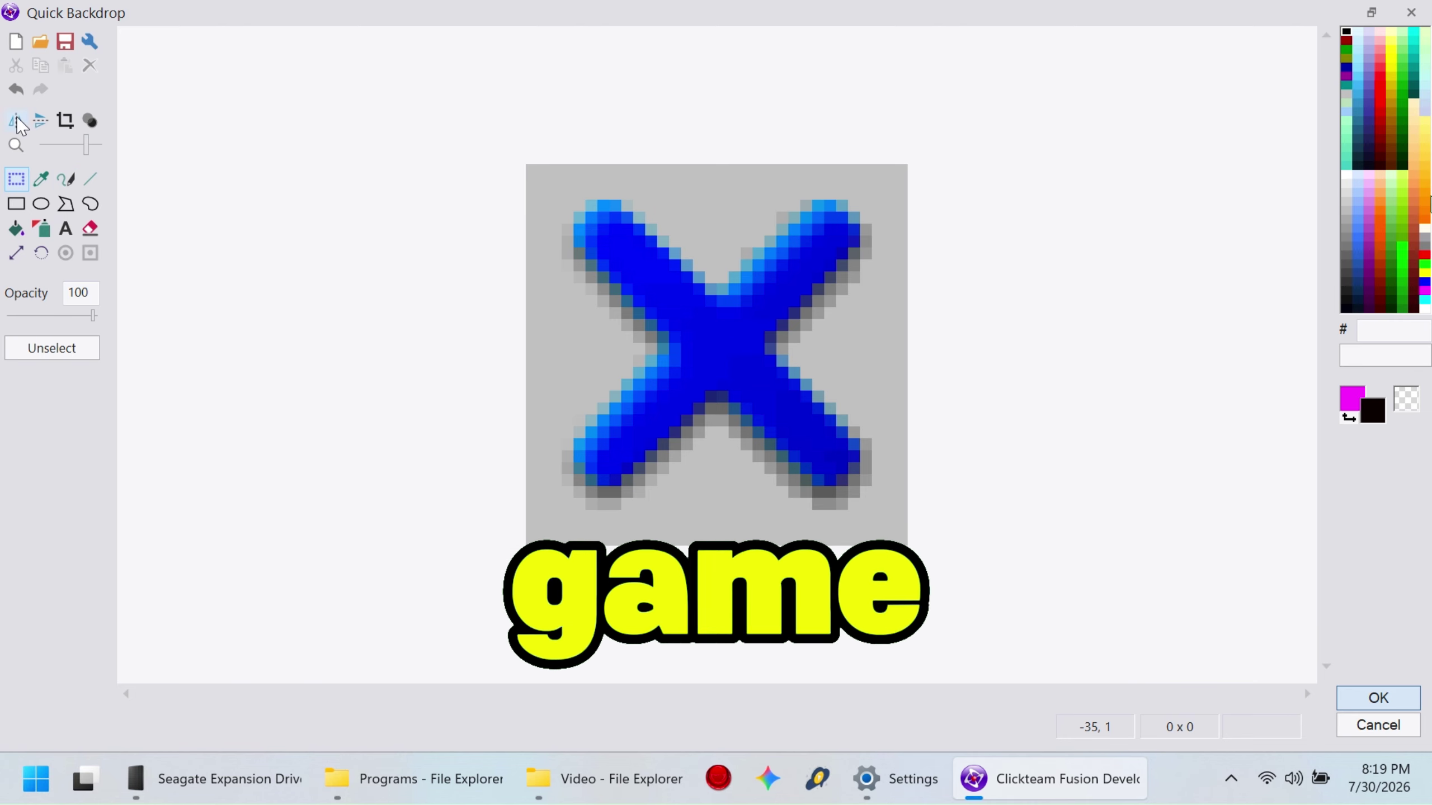
{"action": "key", "text": "Delete"}
{"action": "left_click_drag", "start_coordinate": [518, 167], "coordinate": [684, 312]}
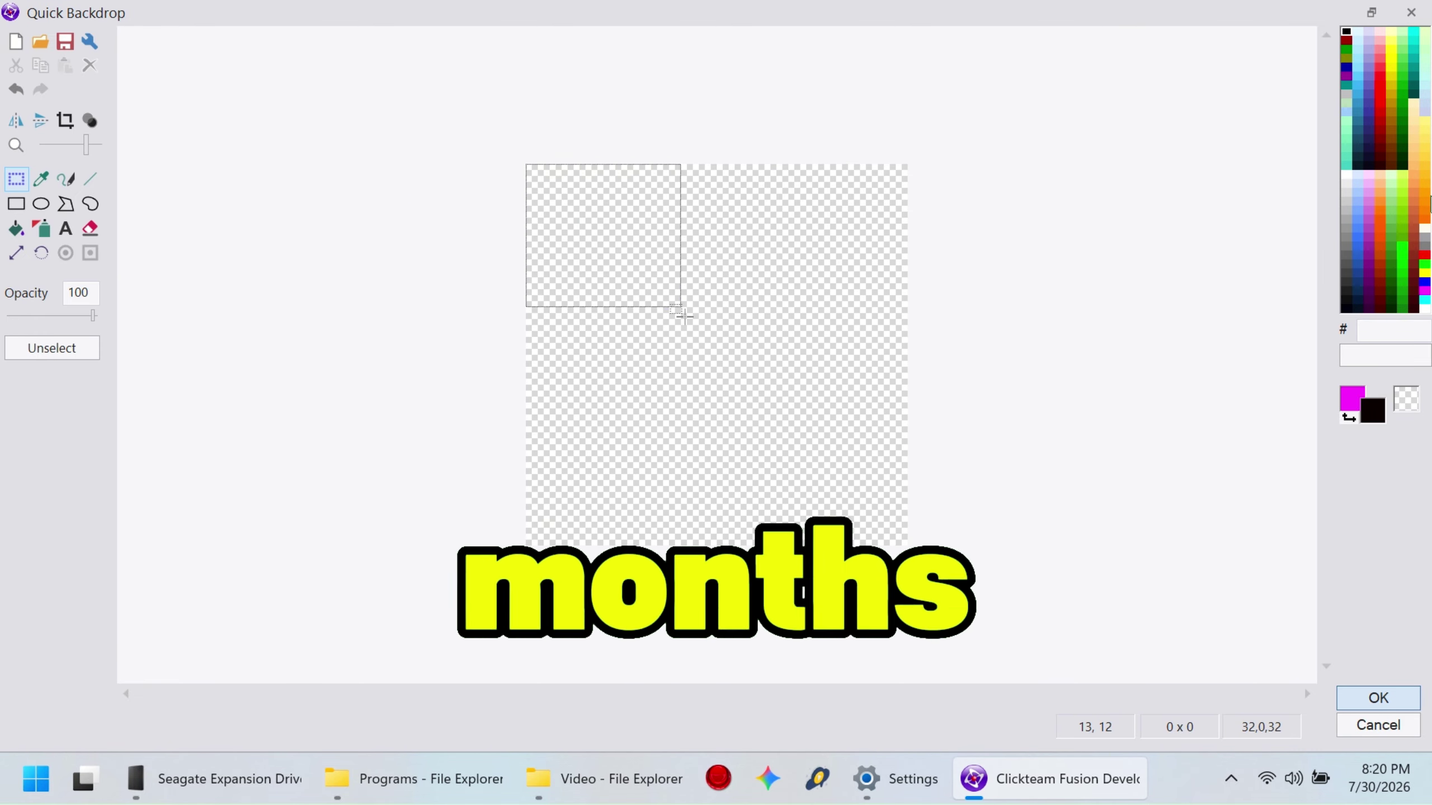
{"action": "left_click", "coordinate": [65, 121]}
{"action": "left_click", "coordinate": [1347, 274]}
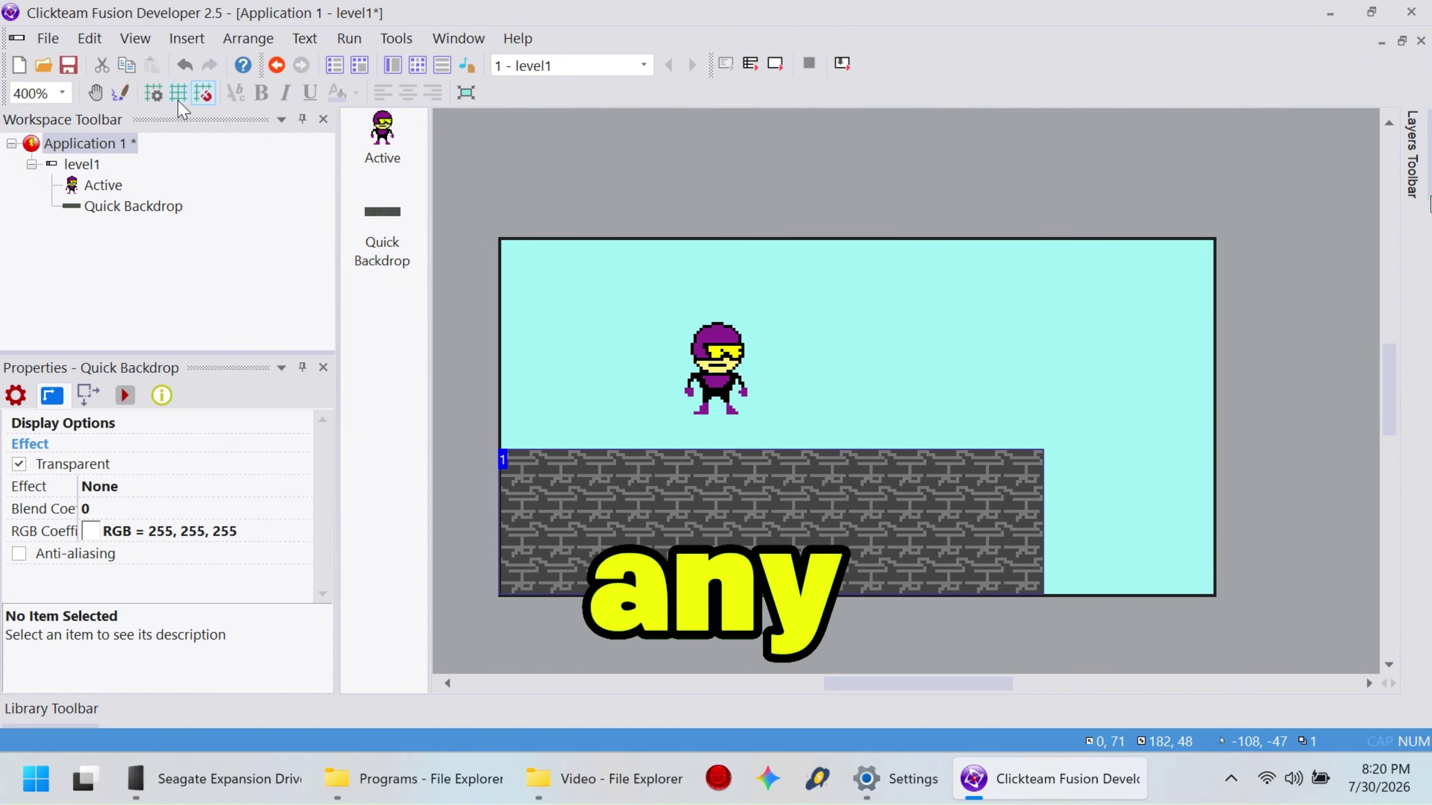
Step: Display the grid, snap the brick backdrop to Y position 64 and open the grid setup
{"action": "left_click", "coordinate": [178, 91]}
{"action": "left_click_drag", "start_coordinate": [553, 495], "coordinate": [553, 475]}
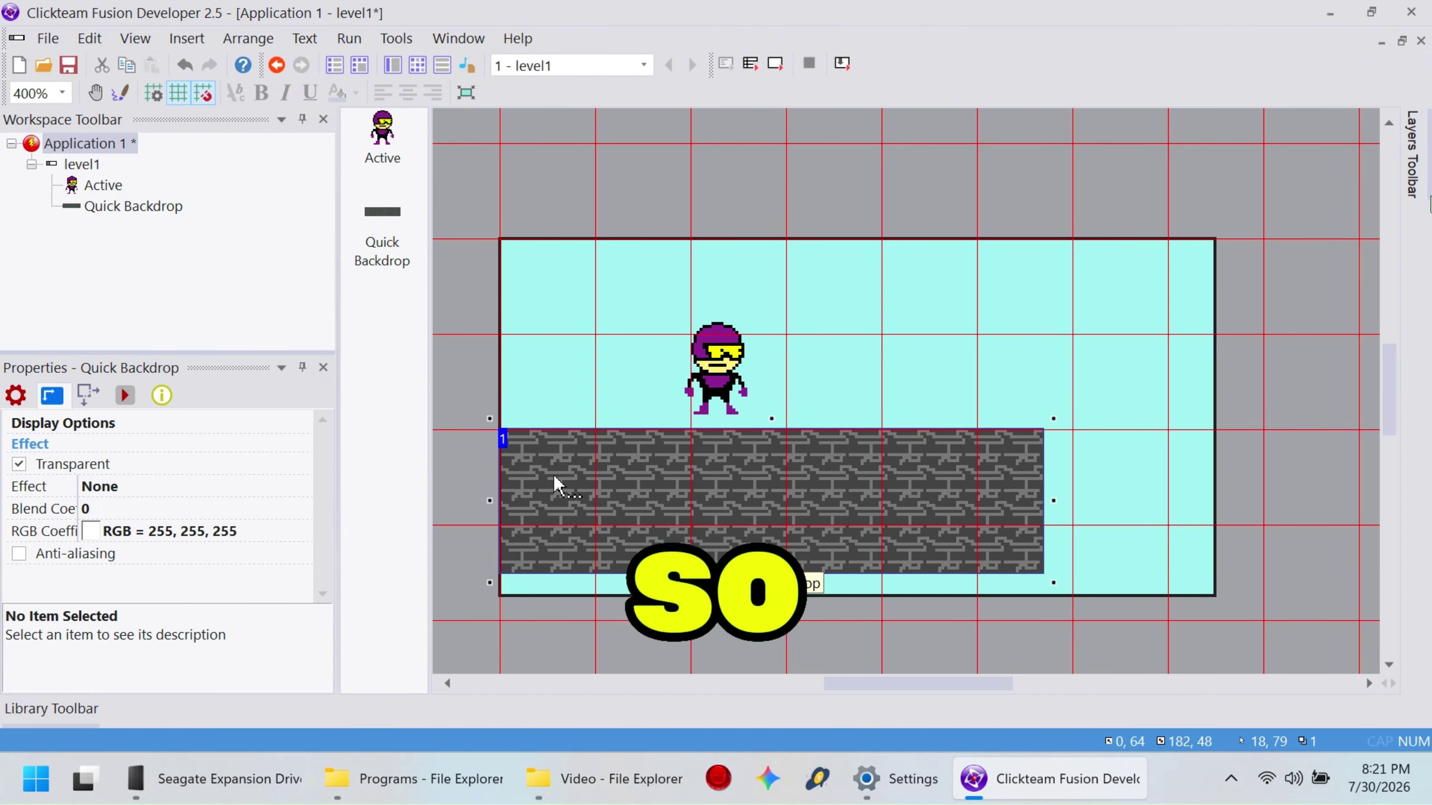
{"action": "left_click", "coordinate": [153, 92]}
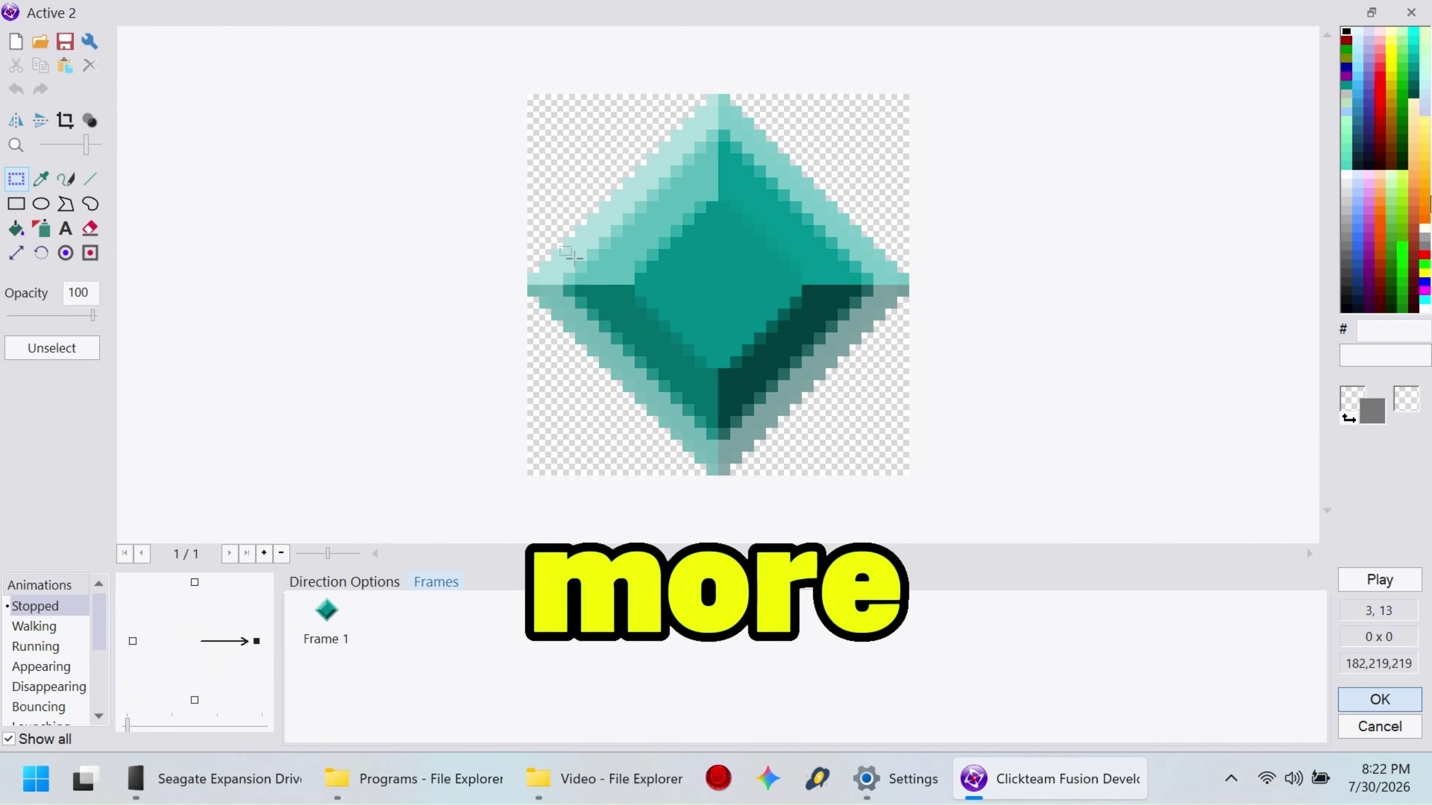
{"action": "right_click", "coordinate": [326, 611]}
{"action": "key", "text": "Escape"}
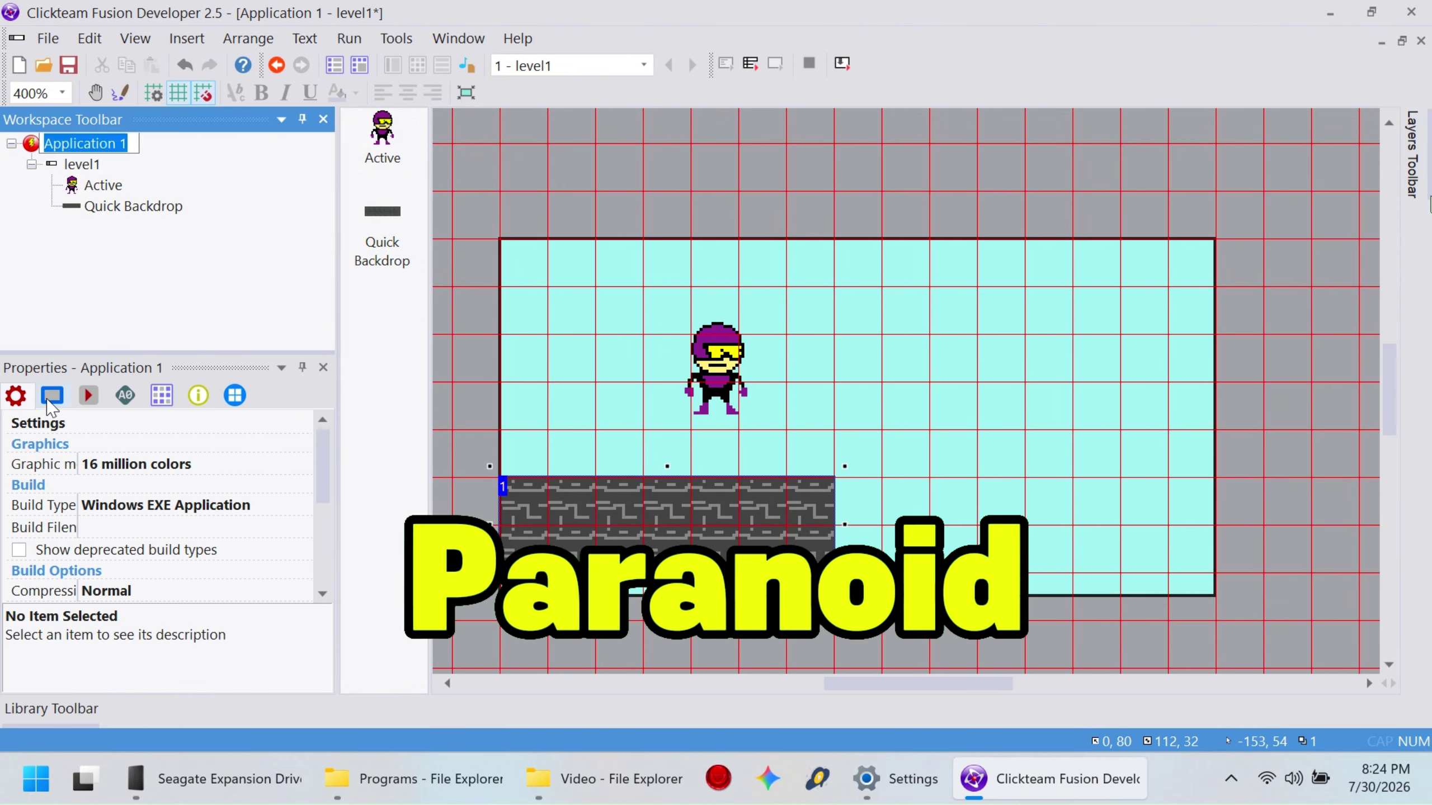
Step: Open the application's window properties
{"action": "left_click", "coordinate": [52, 396]}
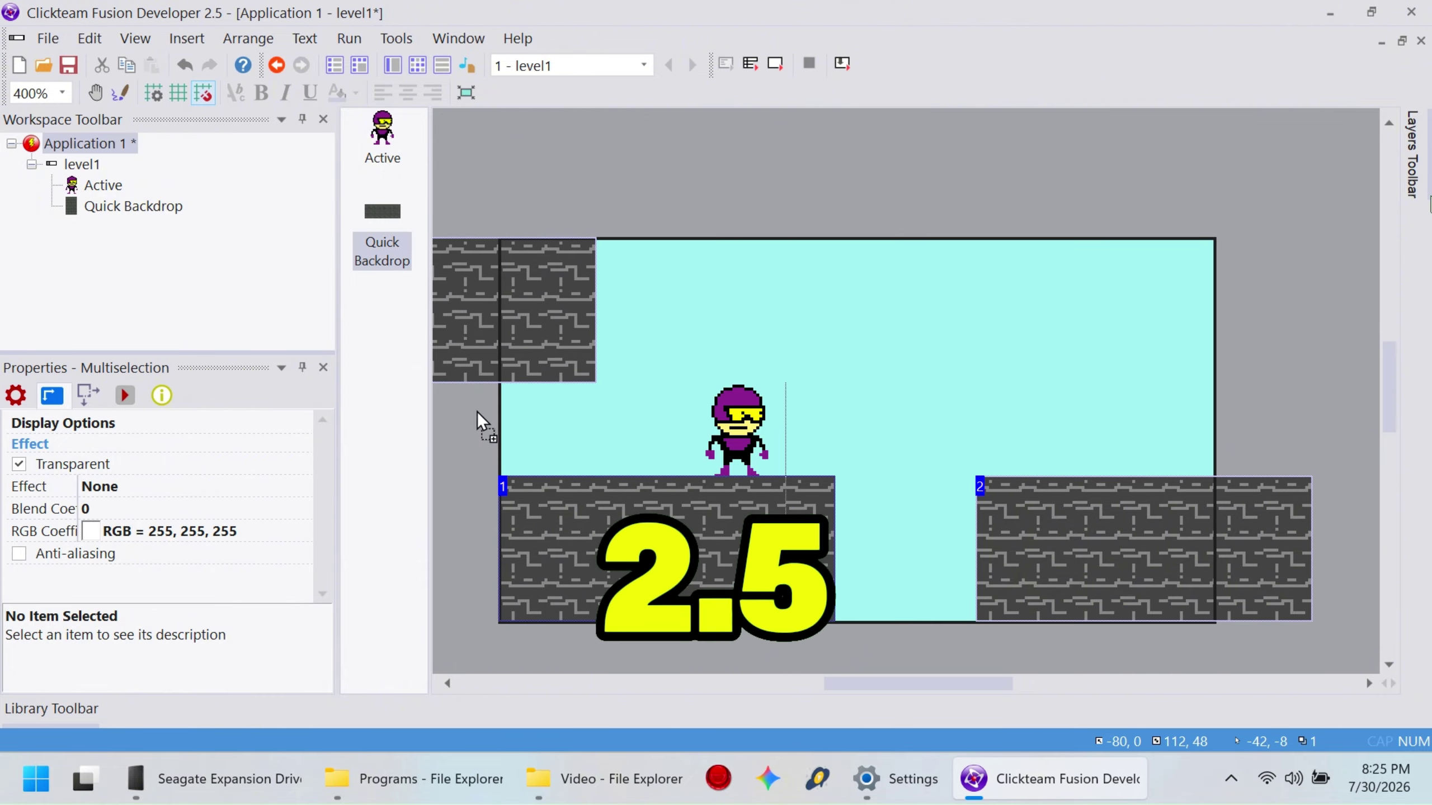
Step: Move the brick wall block at the level's left edge up by about 16 pixels
{"action": "left_click_drag", "start_coordinate": [520, 299], "coordinate": [520, 206]}
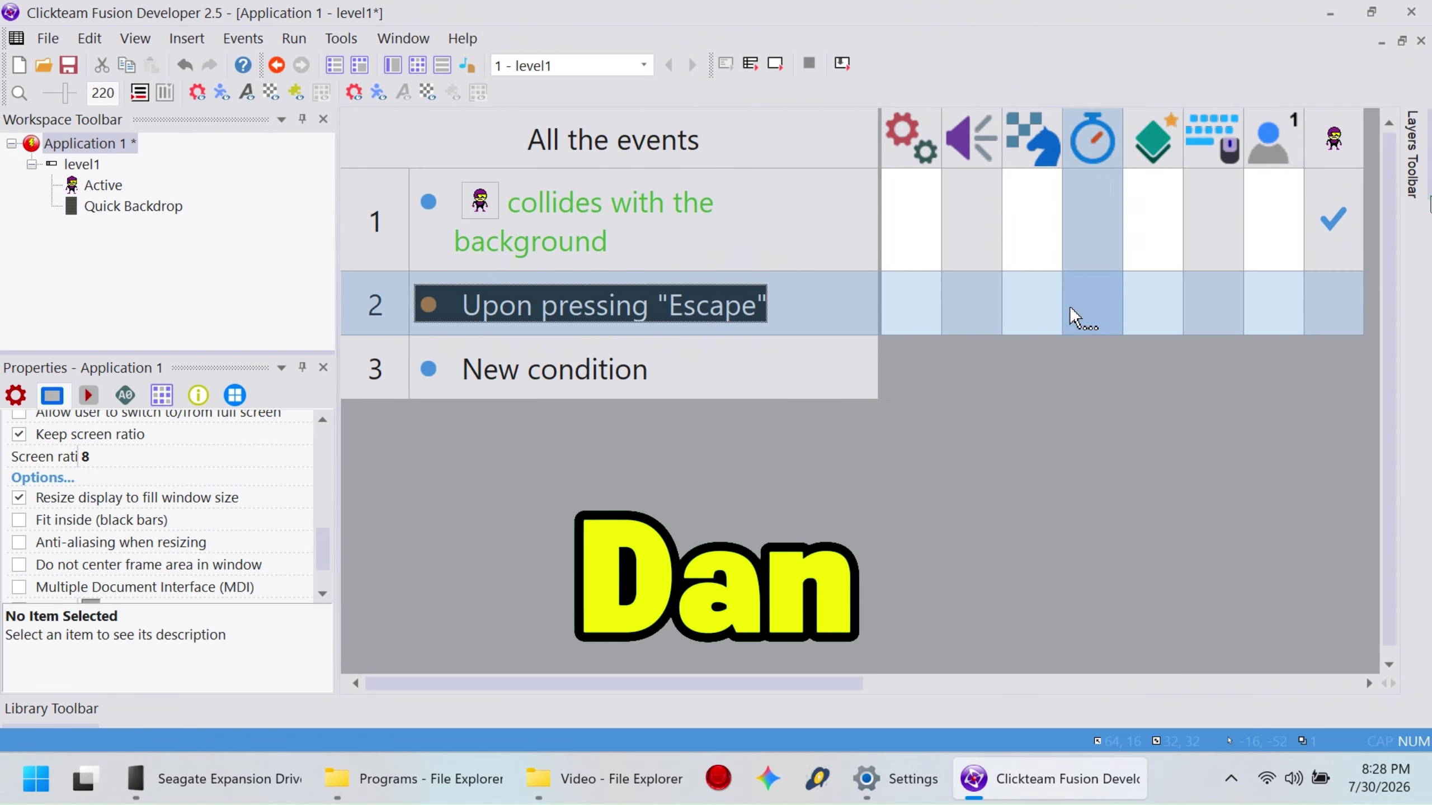
Step: Open the storyboard control actions for the Upon pressing "Escape" event
{"action": "left_click", "coordinate": [1031, 304]}
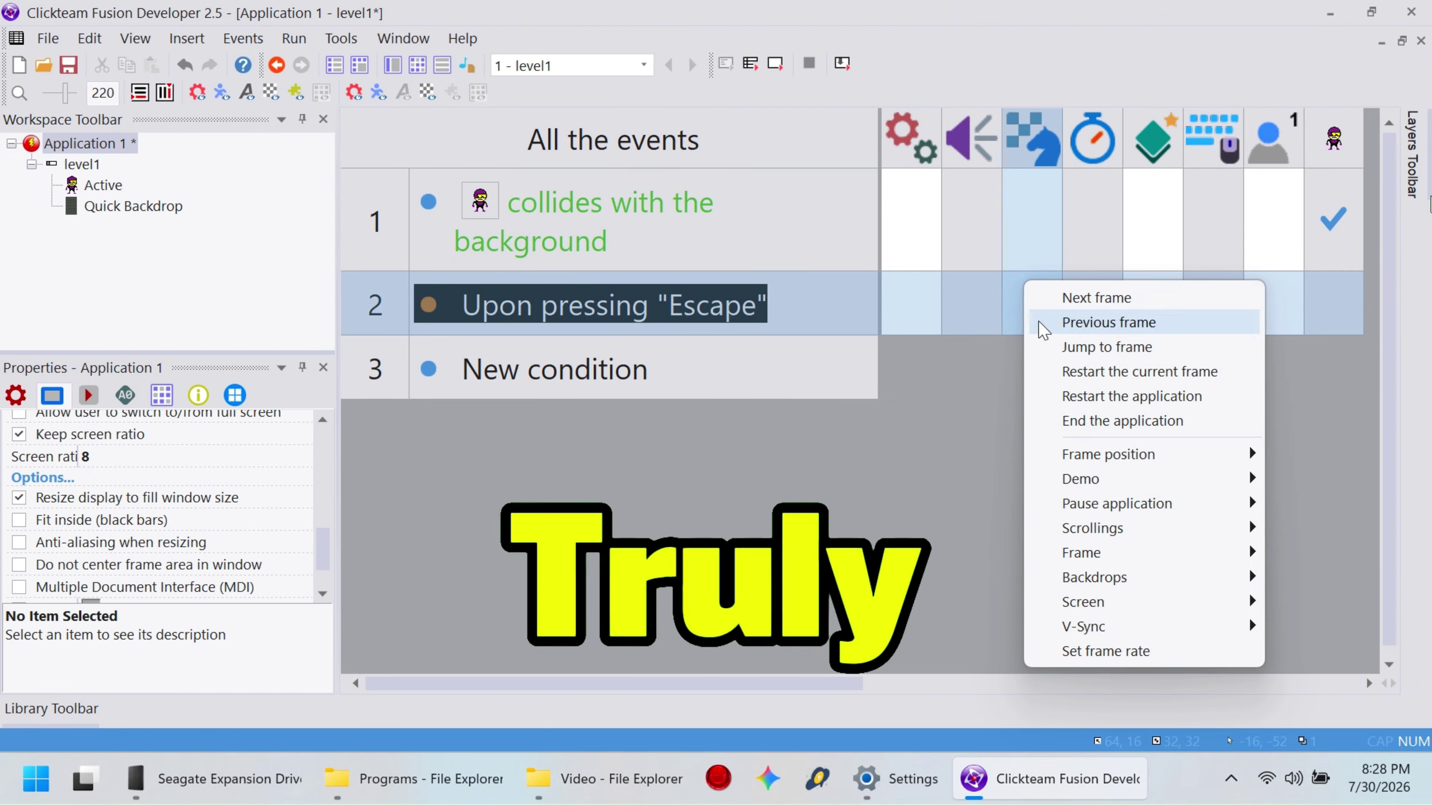
{"action": "mouse_move", "coordinate": [1108, 455]}
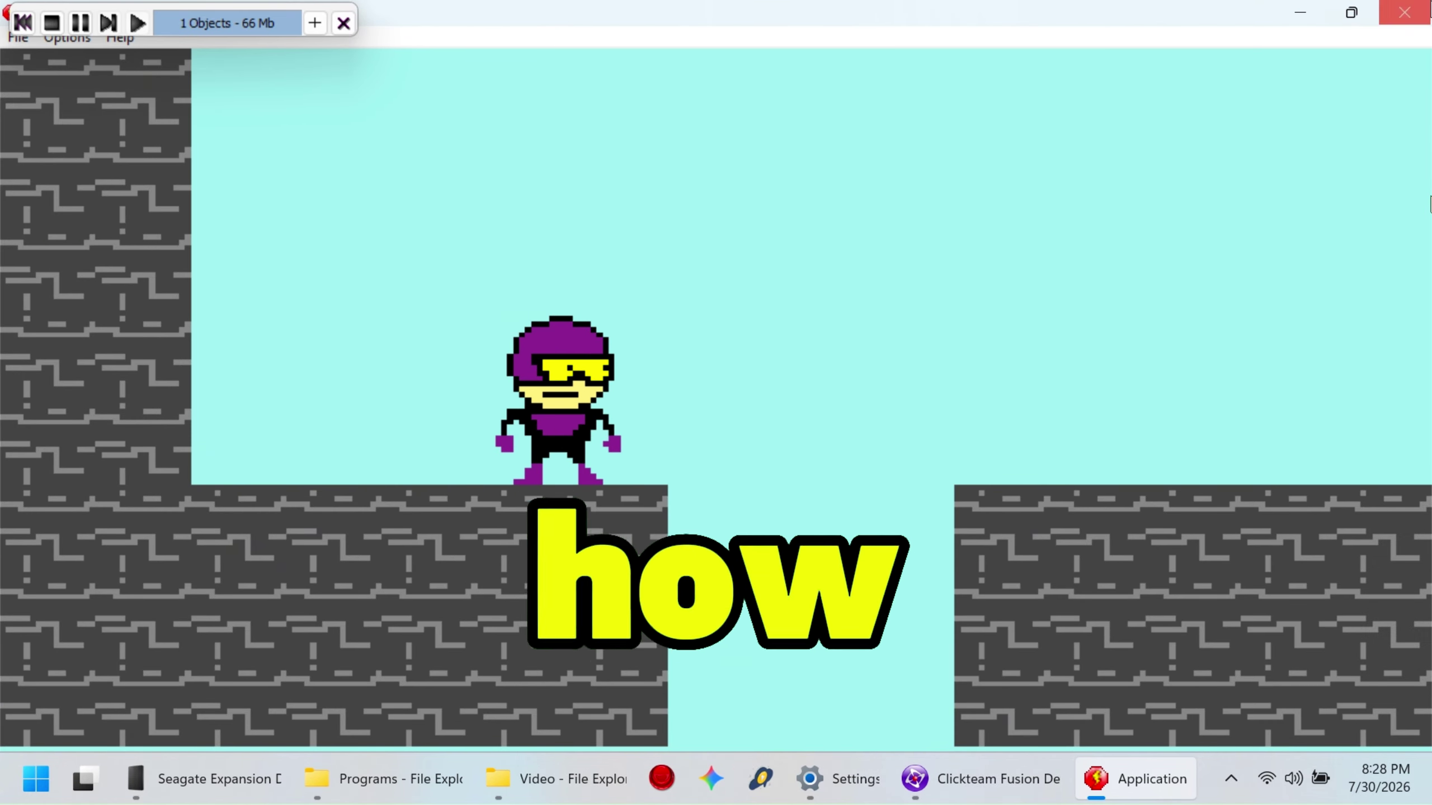
Step: Close the test run and set the character's jump gravity to 40
{"action": "left_click", "coordinate": [1405, 12]}
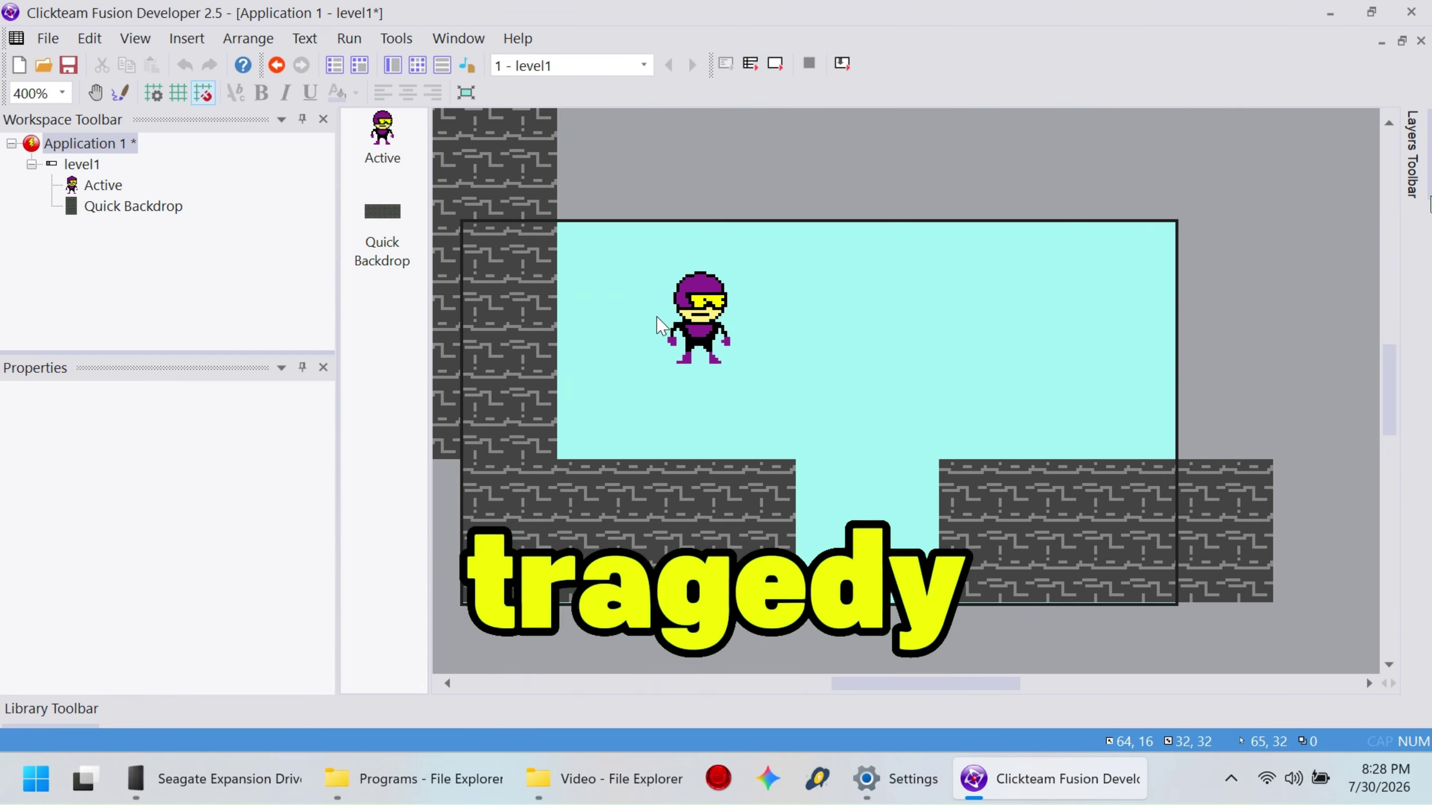
{"action": "left_click", "coordinate": [697, 317]}
{"action": "left_click_drag", "start_coordinate": [320, 473], "coordinate": [320, 544]}
{"action": "left_click", "coordinate": [110, 528]}
{"action": "type", "text": "40"}
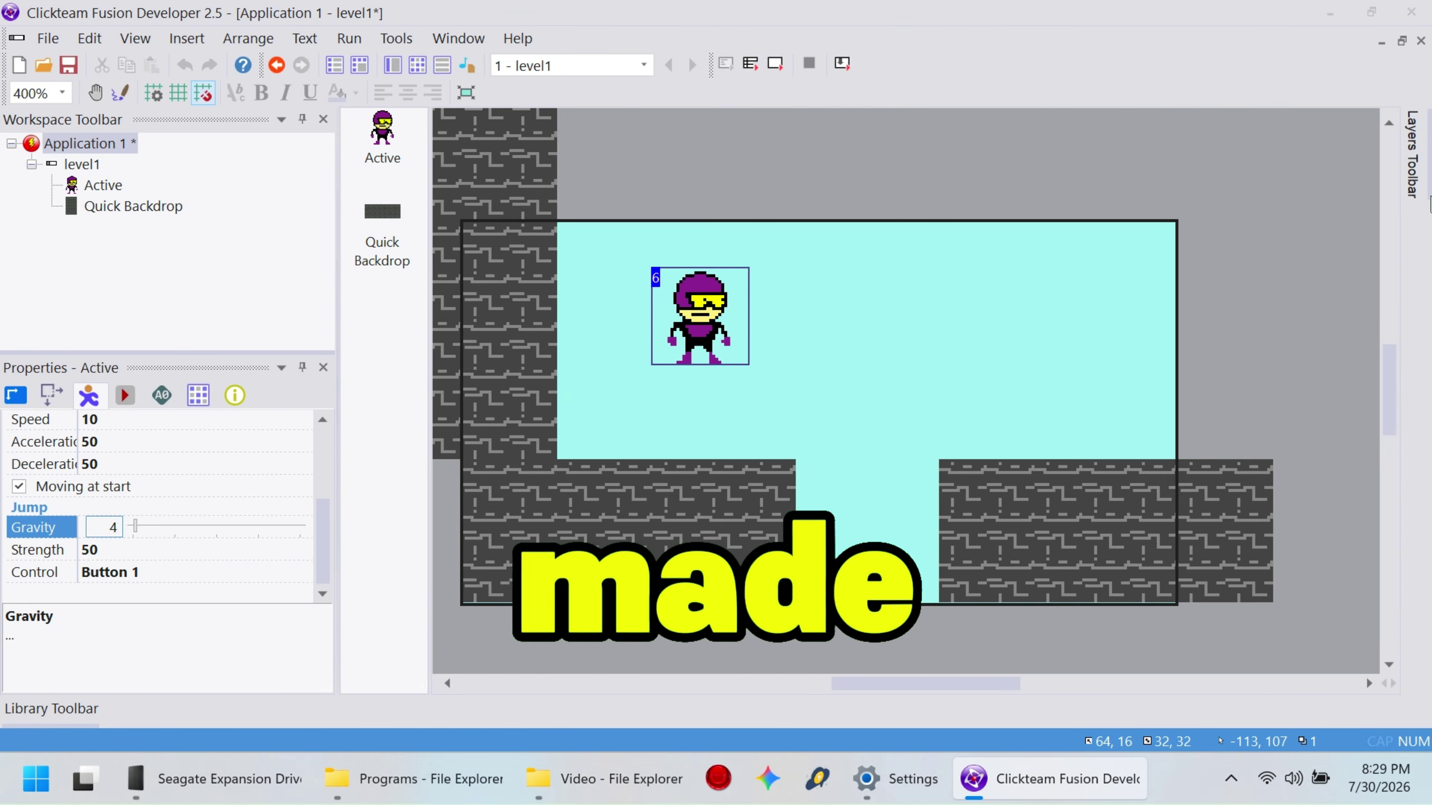
Step: Set the character's jump strength to 80 and run the frame to test the jump
{"action": "left_click", "coordinate": [110, 550]}
{"action": "type", "text": "80"}
{"action": "left_click", "coordinate": [775, 62]}
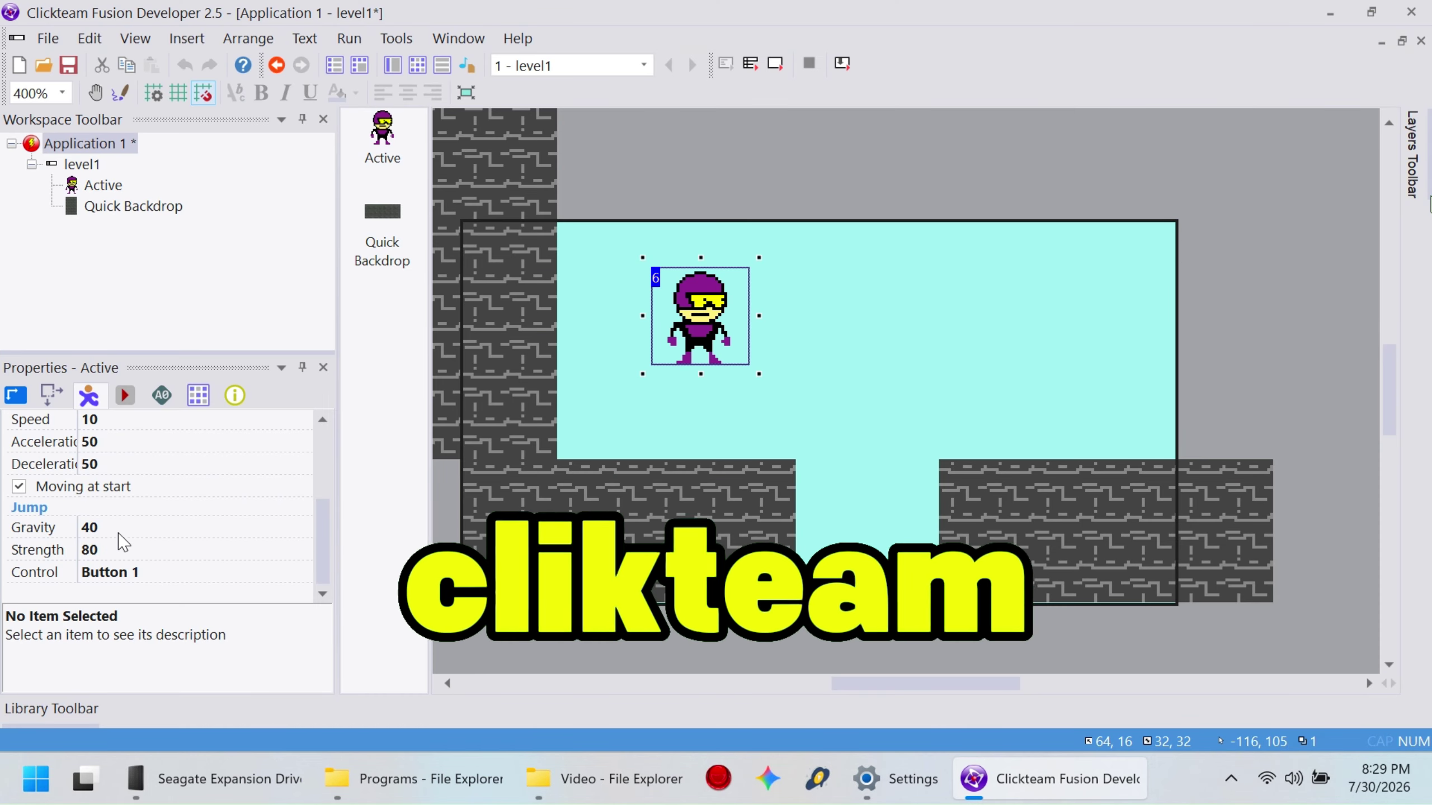
Step: Set the character's jump strength to 60
{"action": "type", "text": "60"}
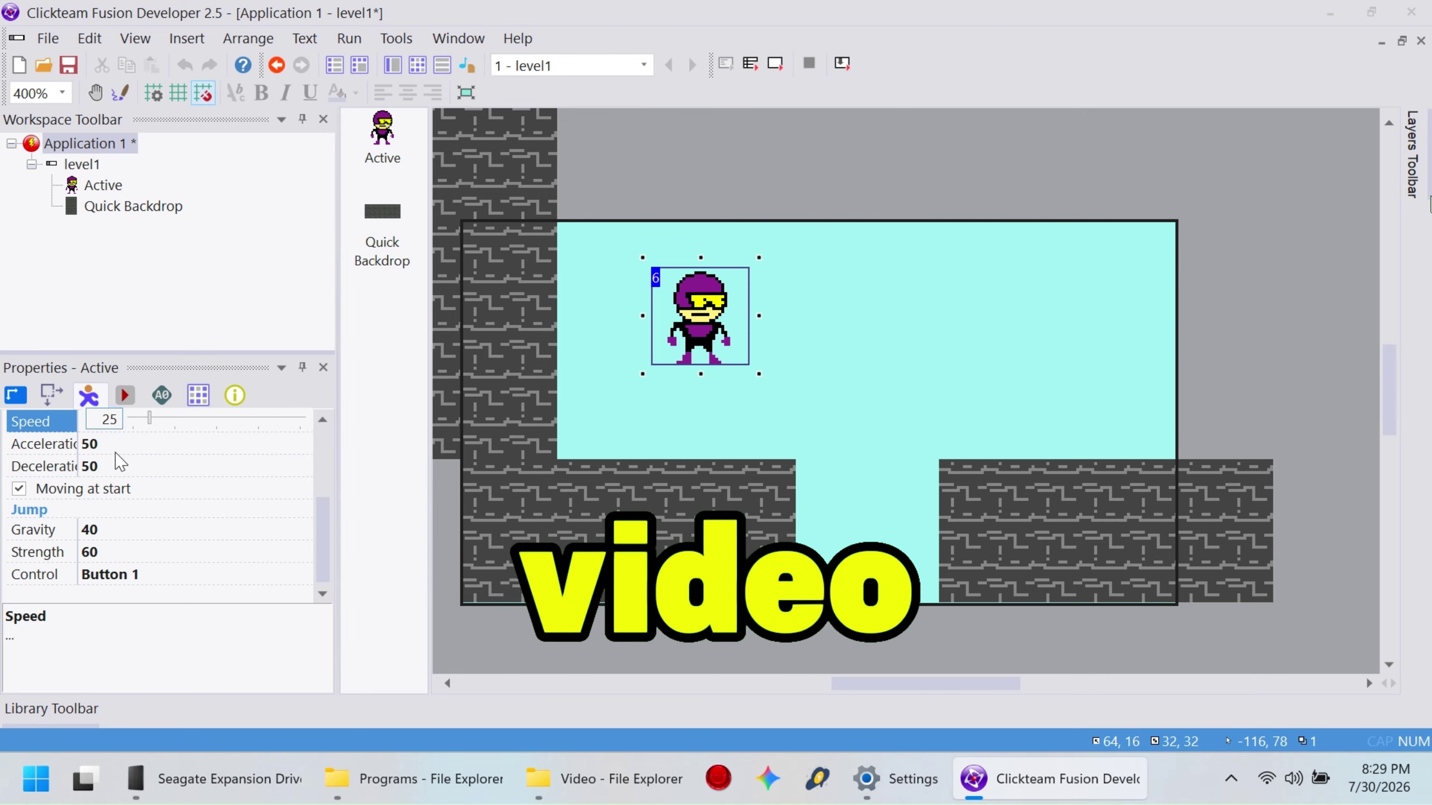
Step: Adjust the Stopped animation's playback speed and run the frame to test the character walking right
{"action": "left_click", "coordinate": [777, 63]}
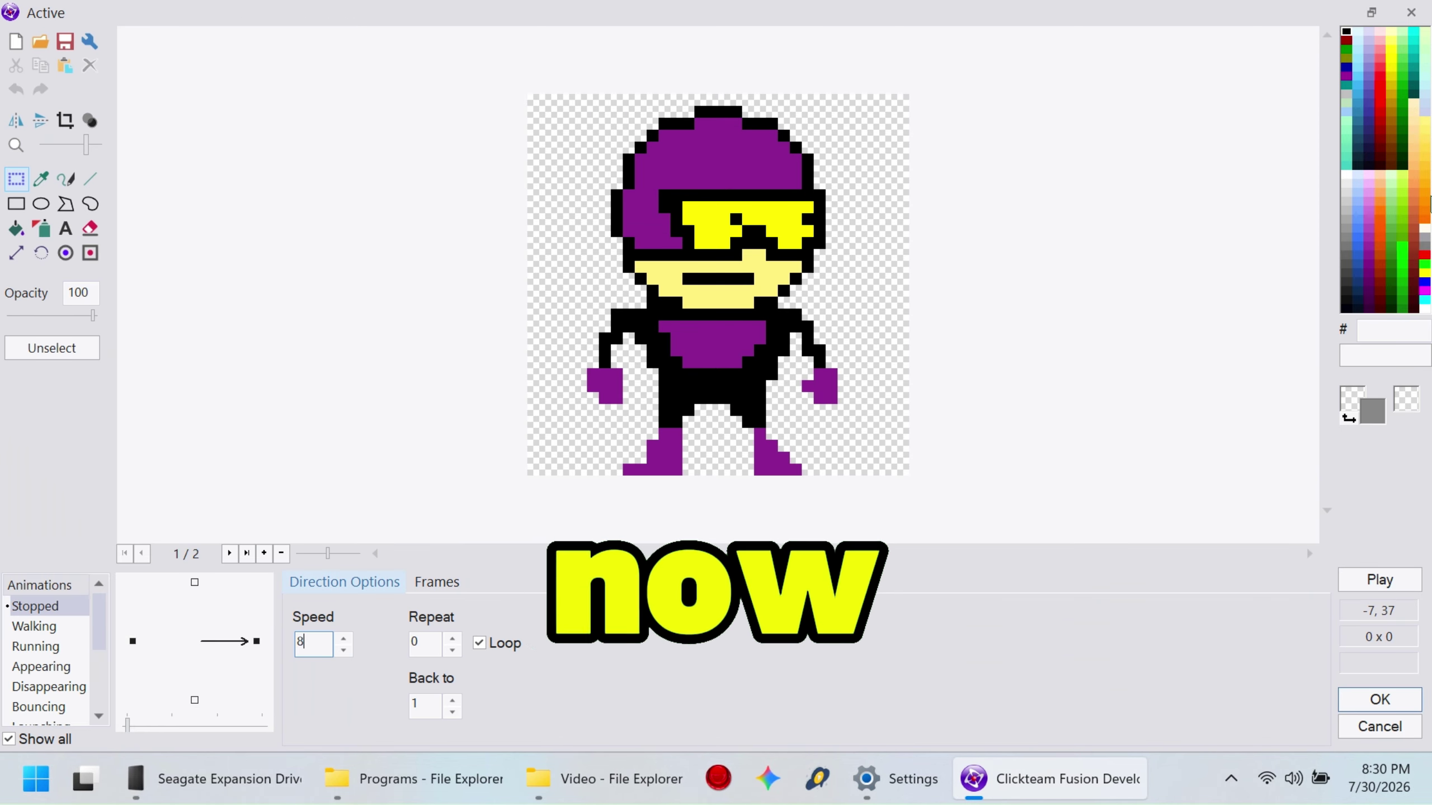
{"action": "left_click", "coordinate": [299, 642]}
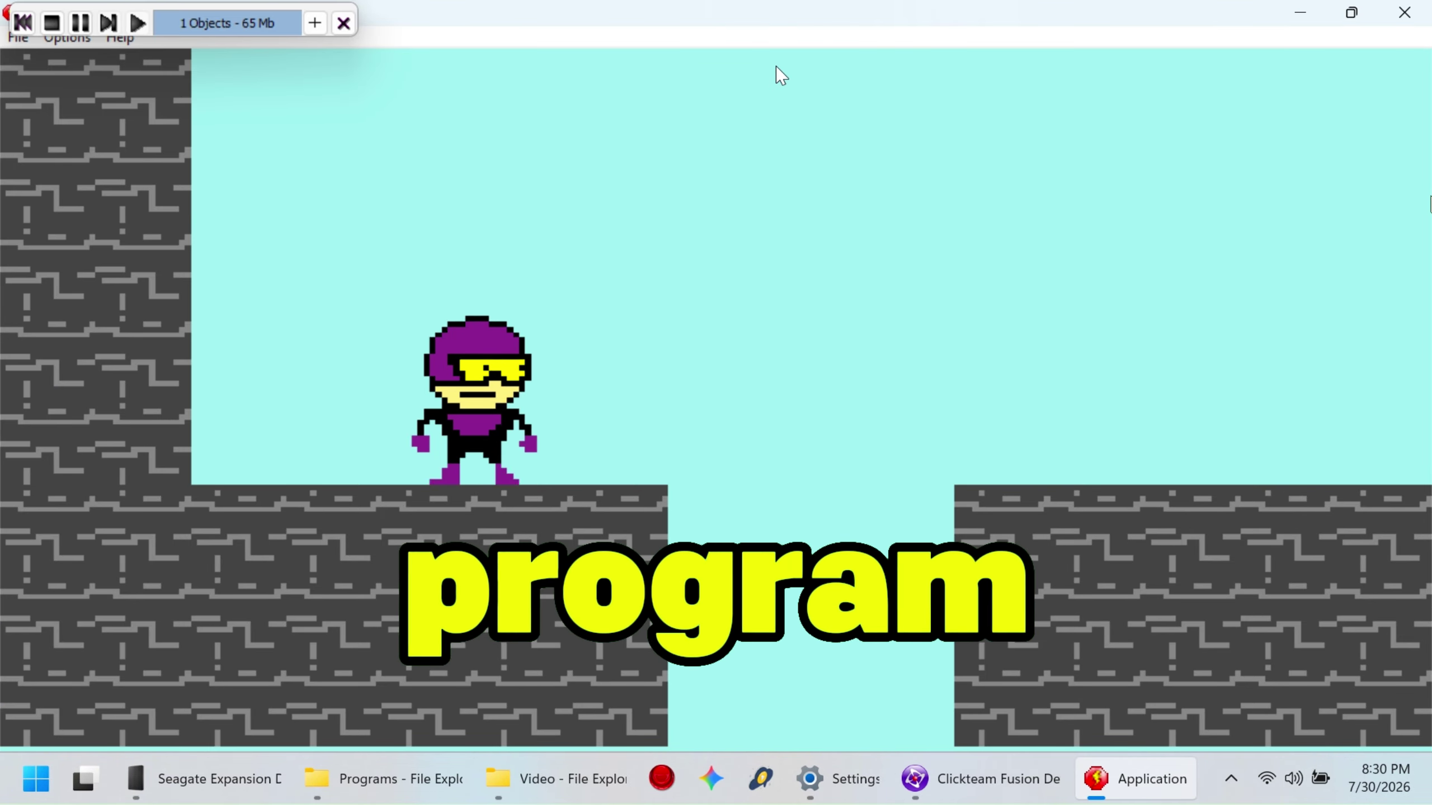
{"action": "key", "text": "Right"}
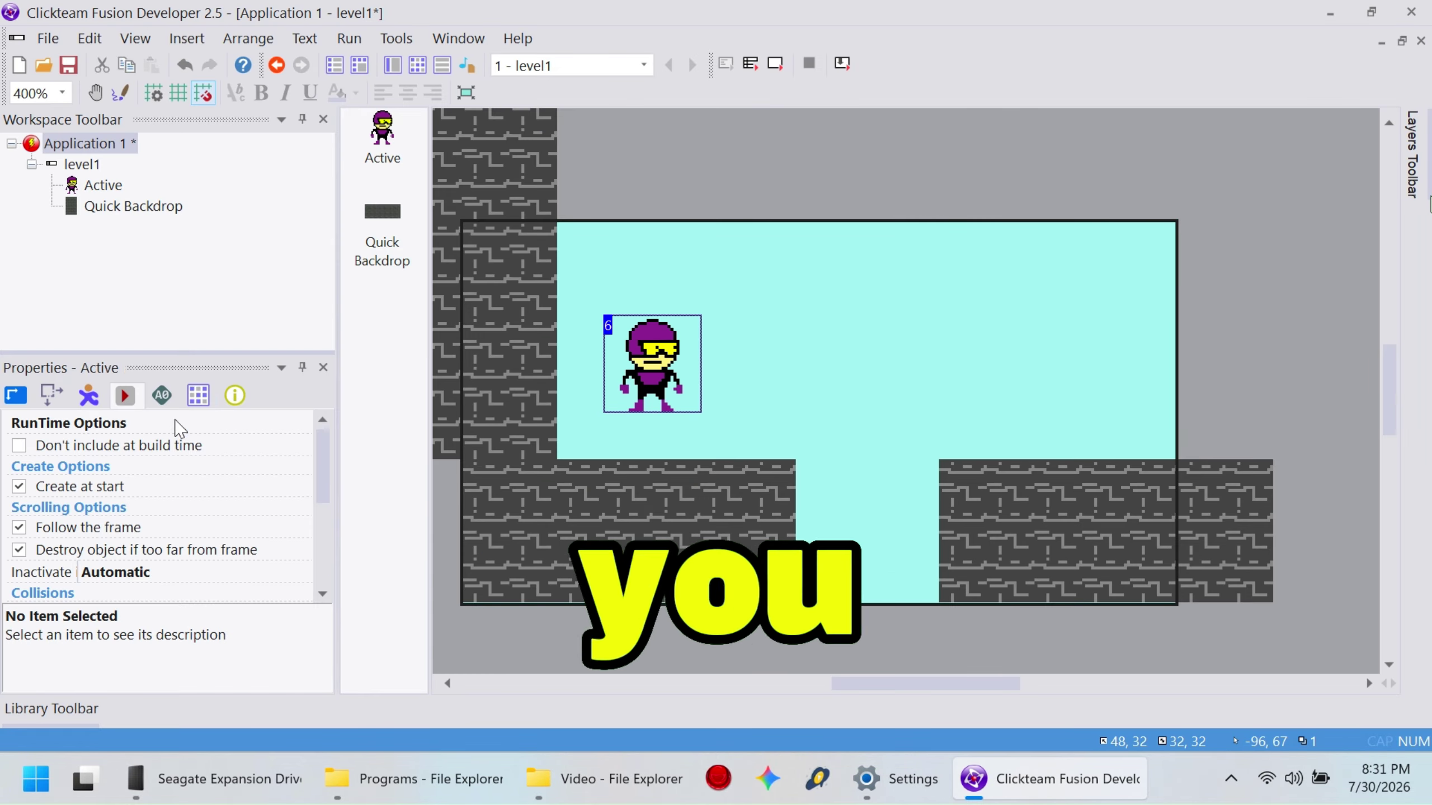
{"action": "left_click", "coordinate": [88, 397]}
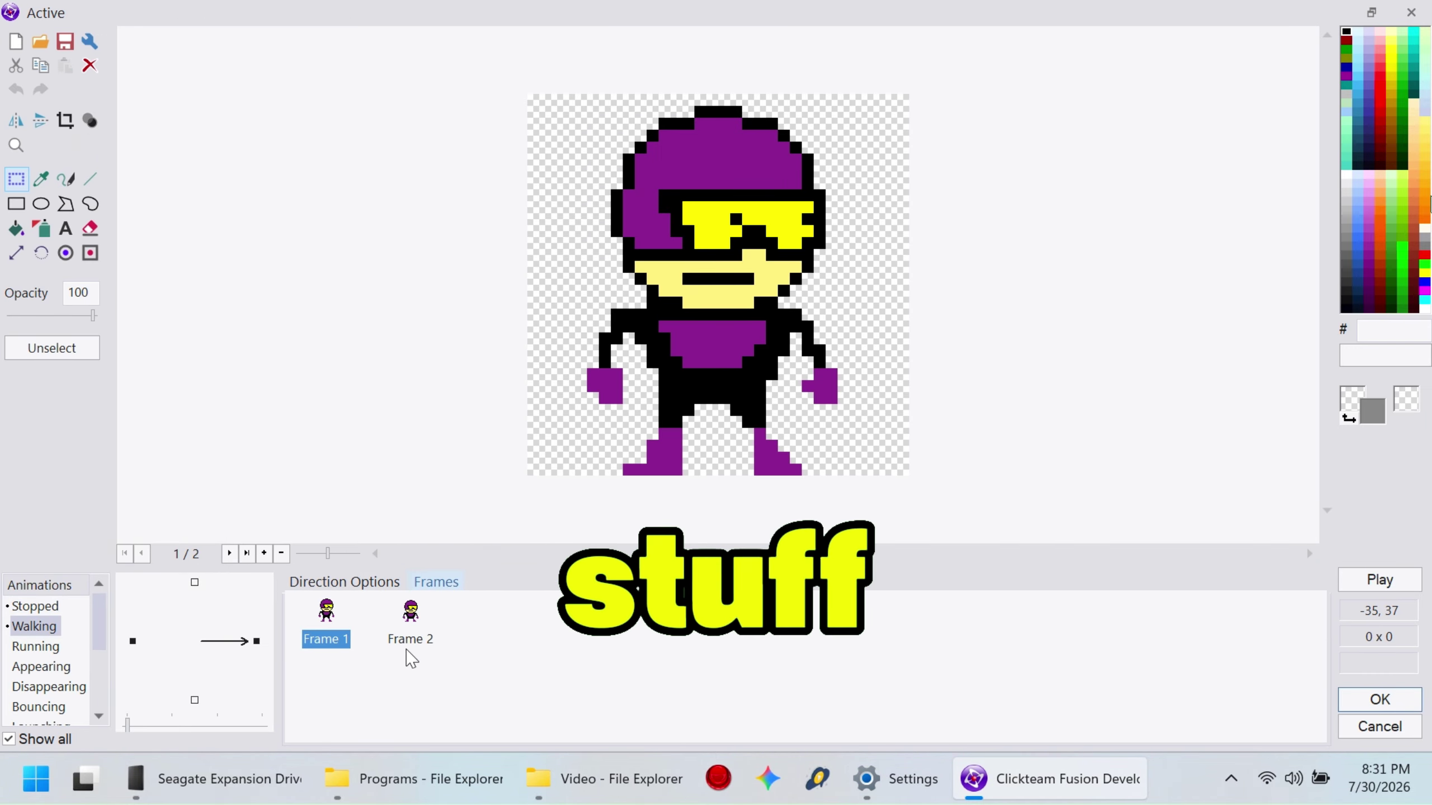
Step: Try drawing an outstretched gun arm on the third Walking frame, and delete the second Walking frame
{"action": "left_click_drag", "start_coordinate": [85, 315], "coordinate": [73, 316]}
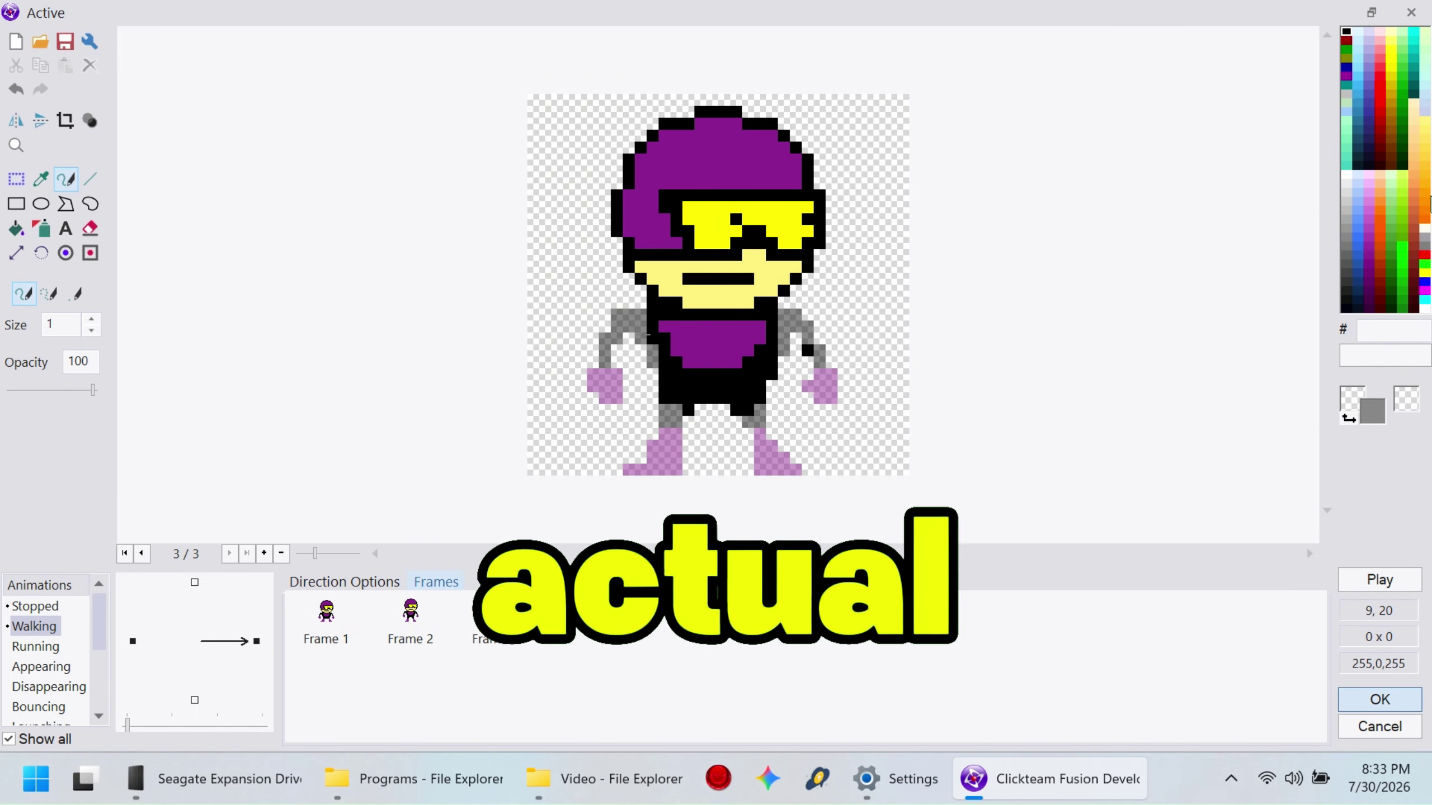
{"action": "mouse_move", "coordinate": [772, 339]}
{"action": "left_mouse_down"}
{"action": "mouse_move", "coordinate": [760, 339]}
{"action": "mouse_move", "coordinate": [871, 314]}
{"action": "left_mouse_up"}
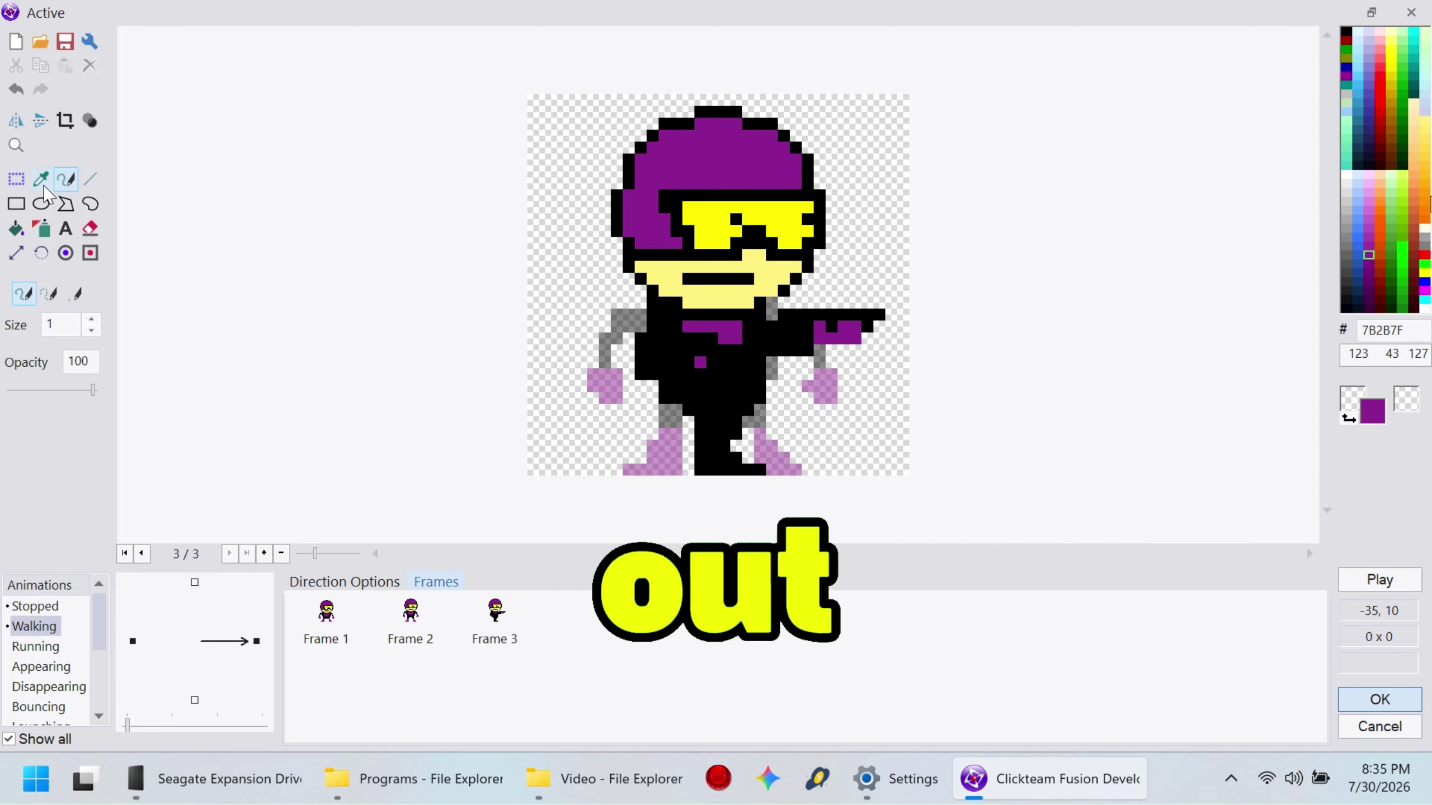
{"action": "left_click", "coordinate": [34, 605]}
{"action": "left_click", "coordinate": [34, 626]}
{"action": "left_click", "coordinate": [495, 615]}
{"action": "right_click", "coordinate": [413, 612]}
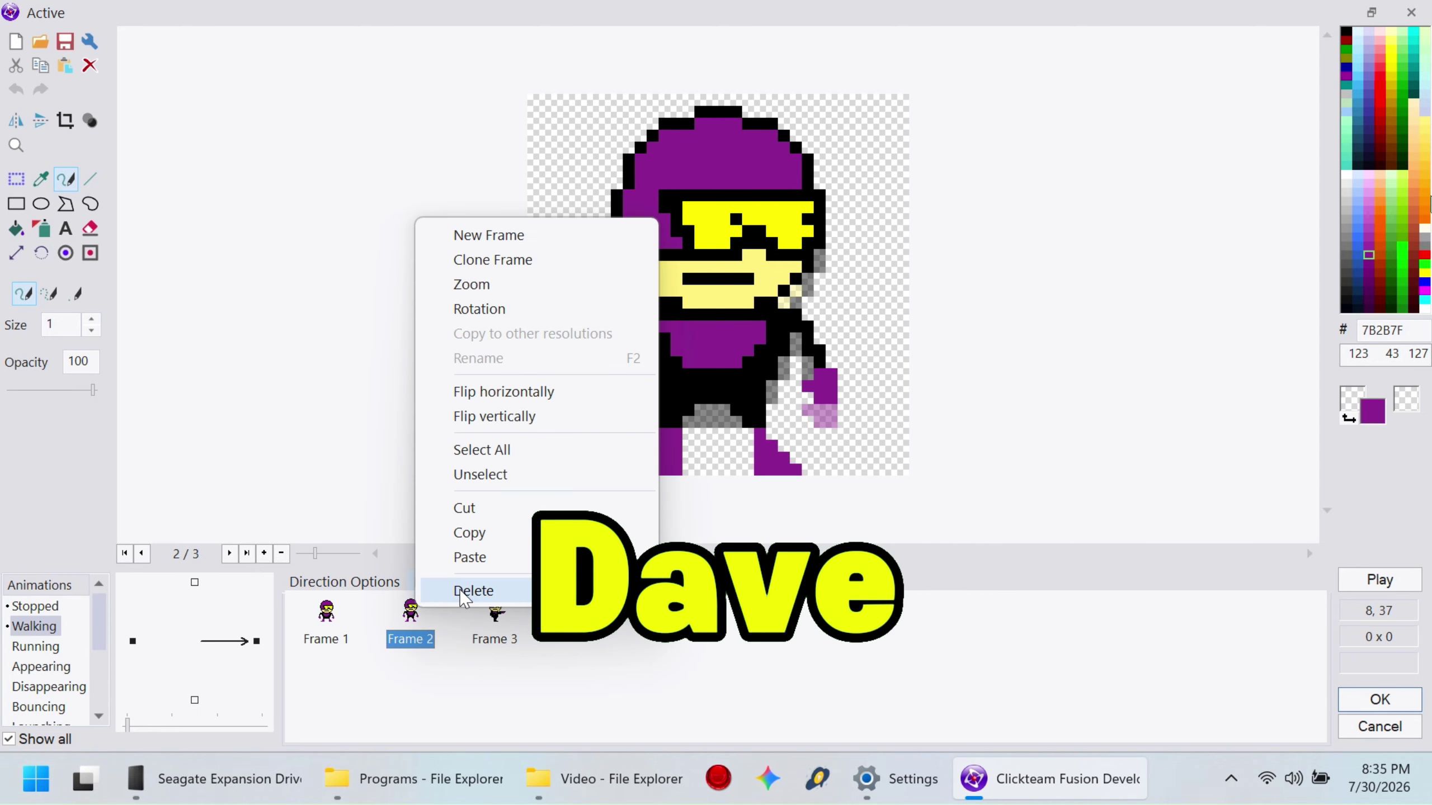
{"action": "left_click", "coordinate": [473, 590]}
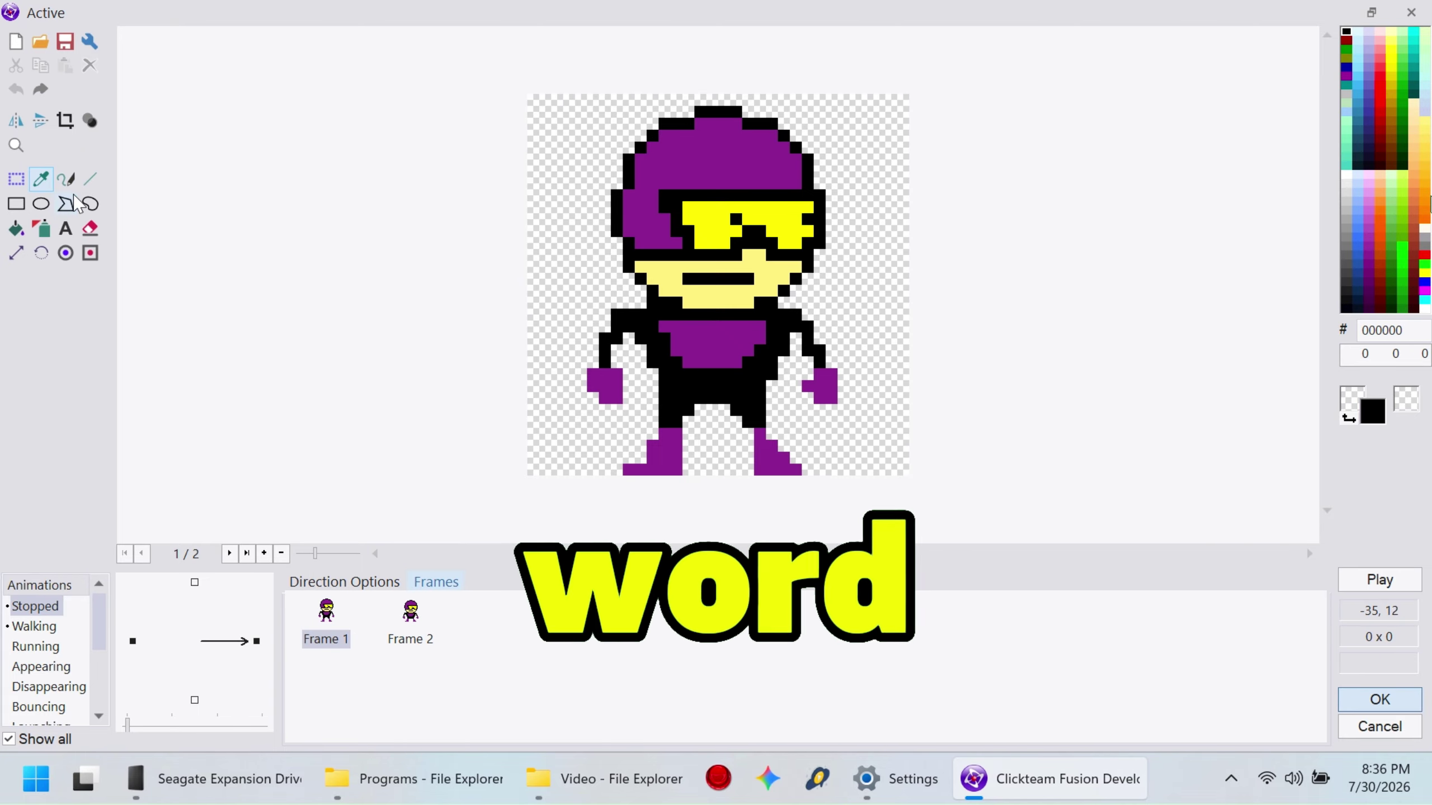
Step: Try drawing a black gun hanging down beside the character's hand on the first Stopped frame
{"action": "left_click", "coordinate": [66, 179]}
{"action": "left_click_drag", "start_coordinate": [814, 367], "coordinate": [846, 316]}
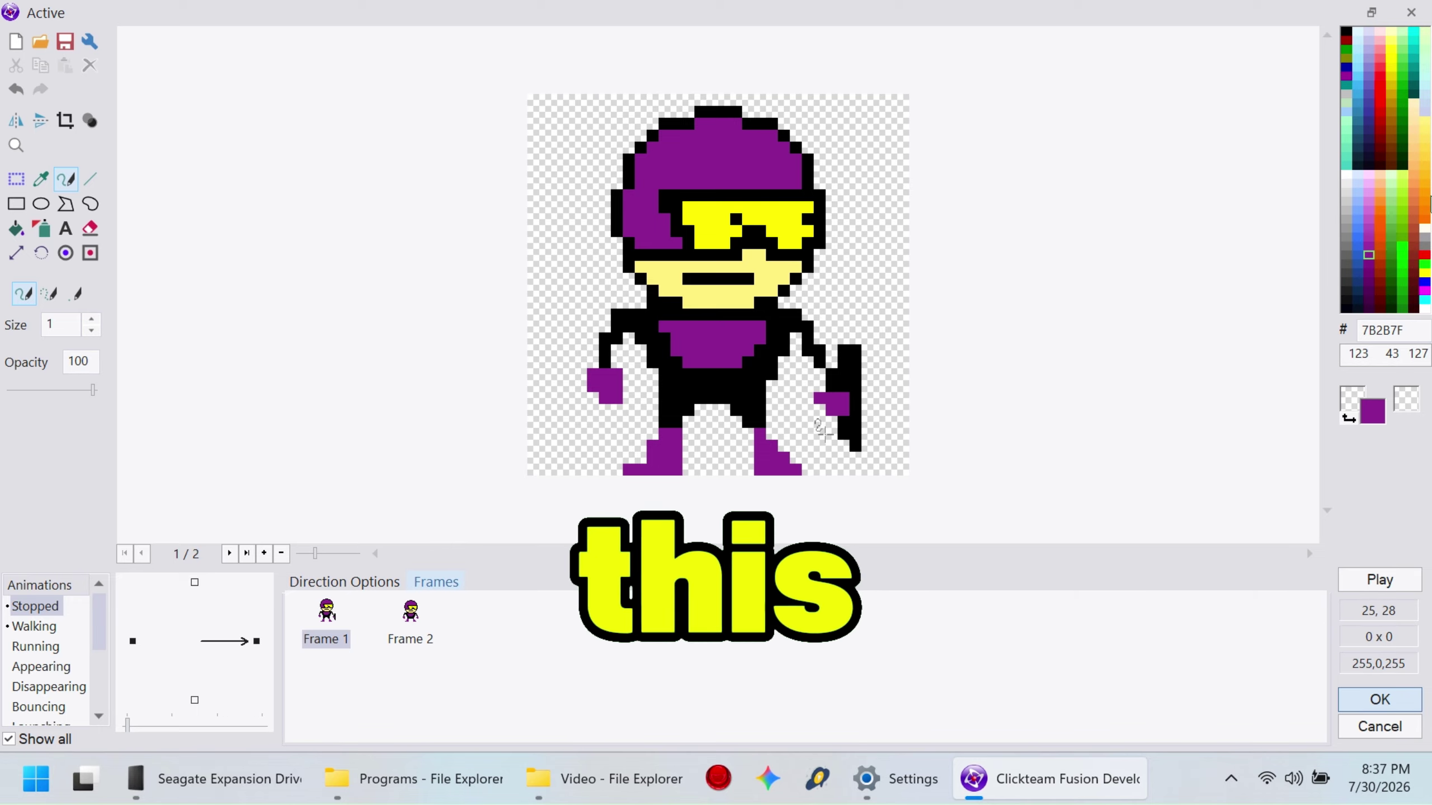
{"action": "right_click", "coordinate": [854, 338]}
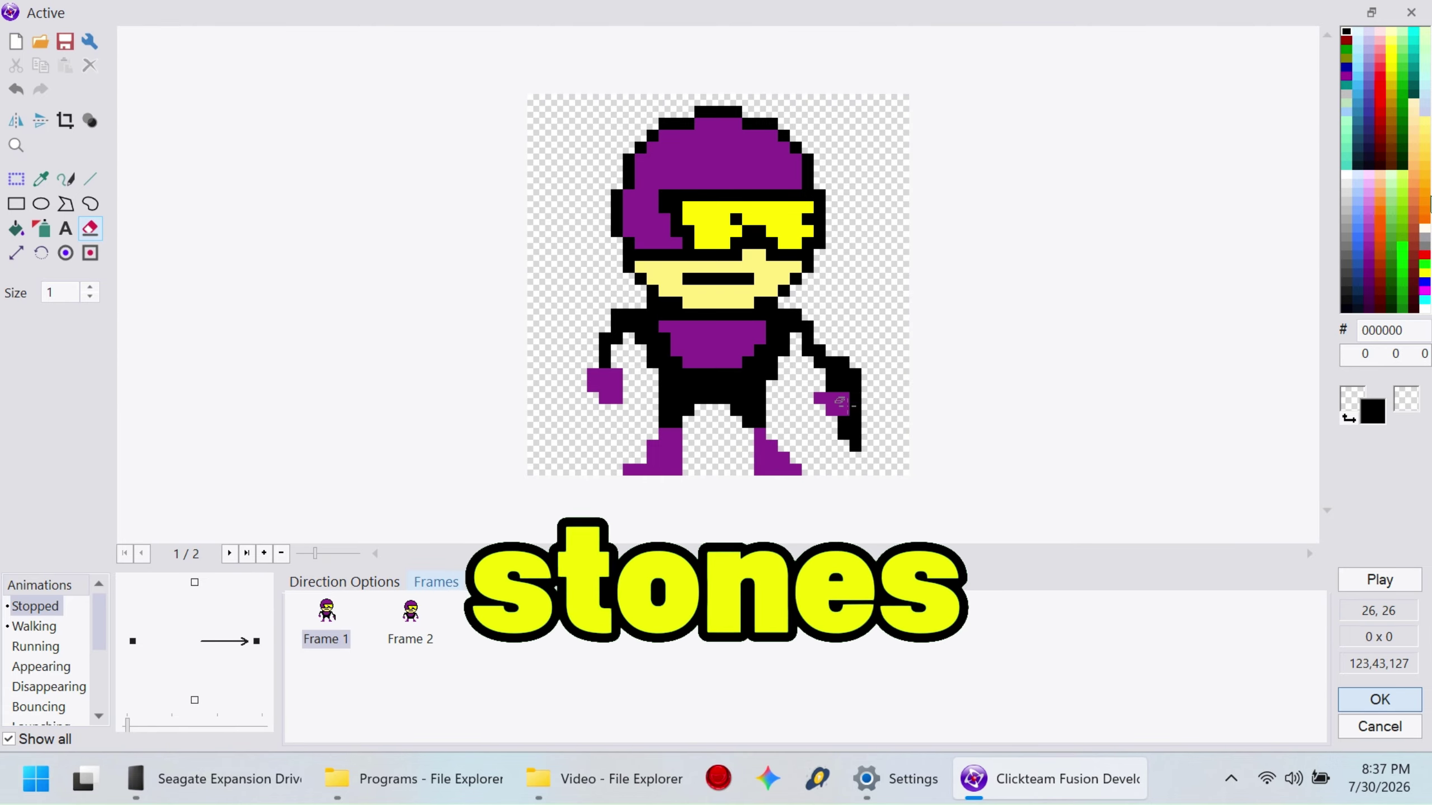
{"action": "key", "text": "e"}
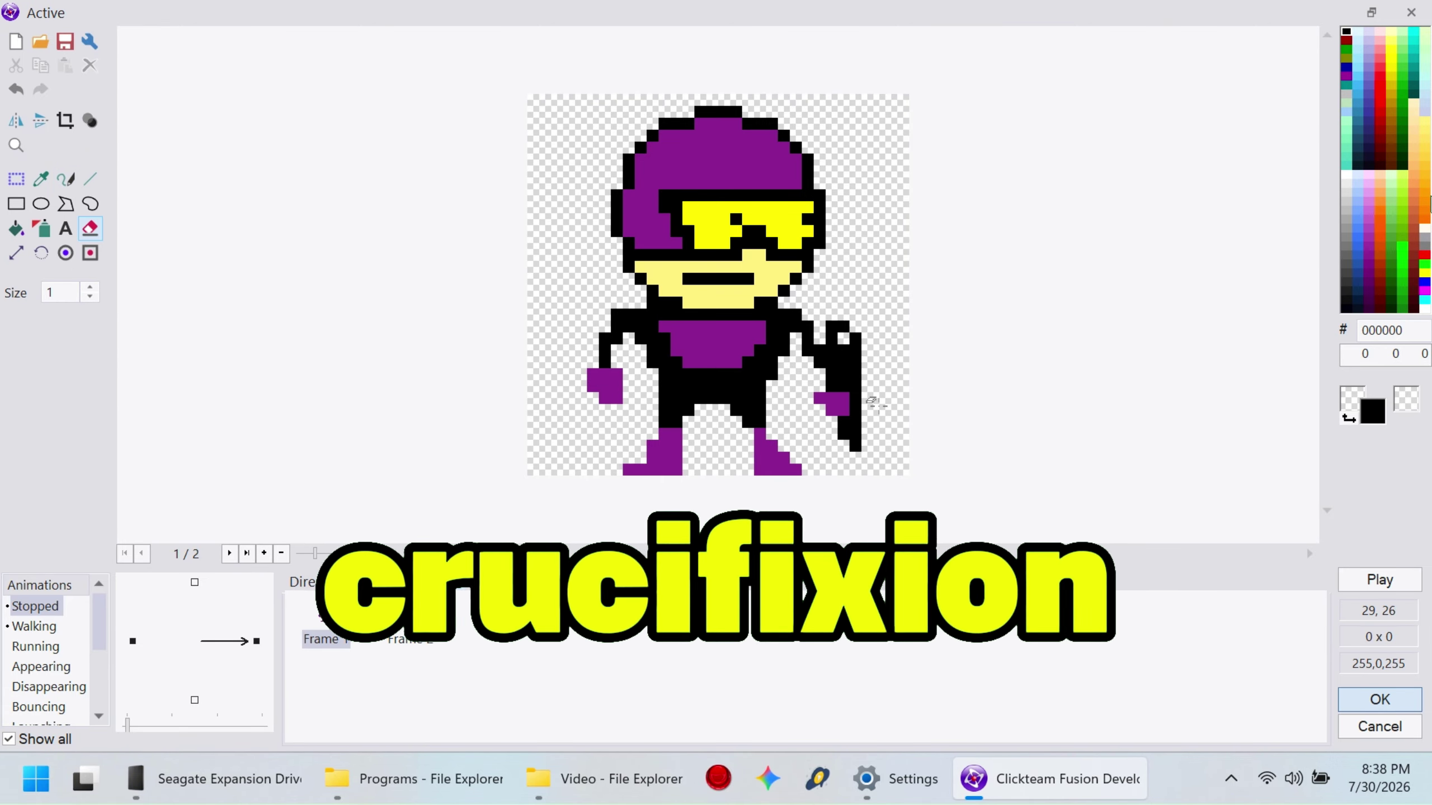
{"action": "left_click", "coordinate": [832, 327]}
{"action": "key", "text": "p"}
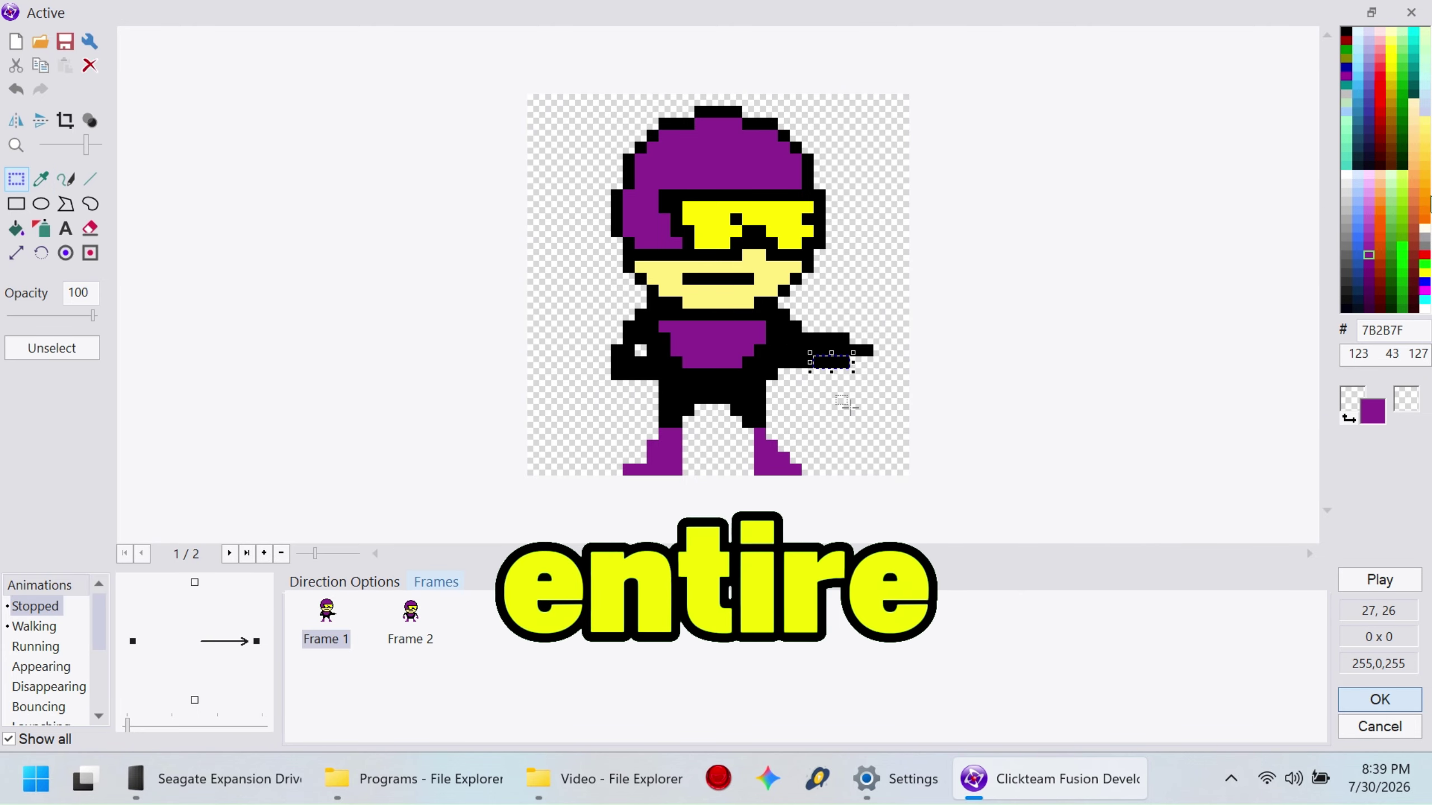
Step: Draw purple arms and hands around a horizontal gun held across the body on the first Stopped frame
{"action": "key", "text": "p"}
{"action": "left_click_drag", "start_coordinate": [794, 361], "coordinate": [820, 373]}
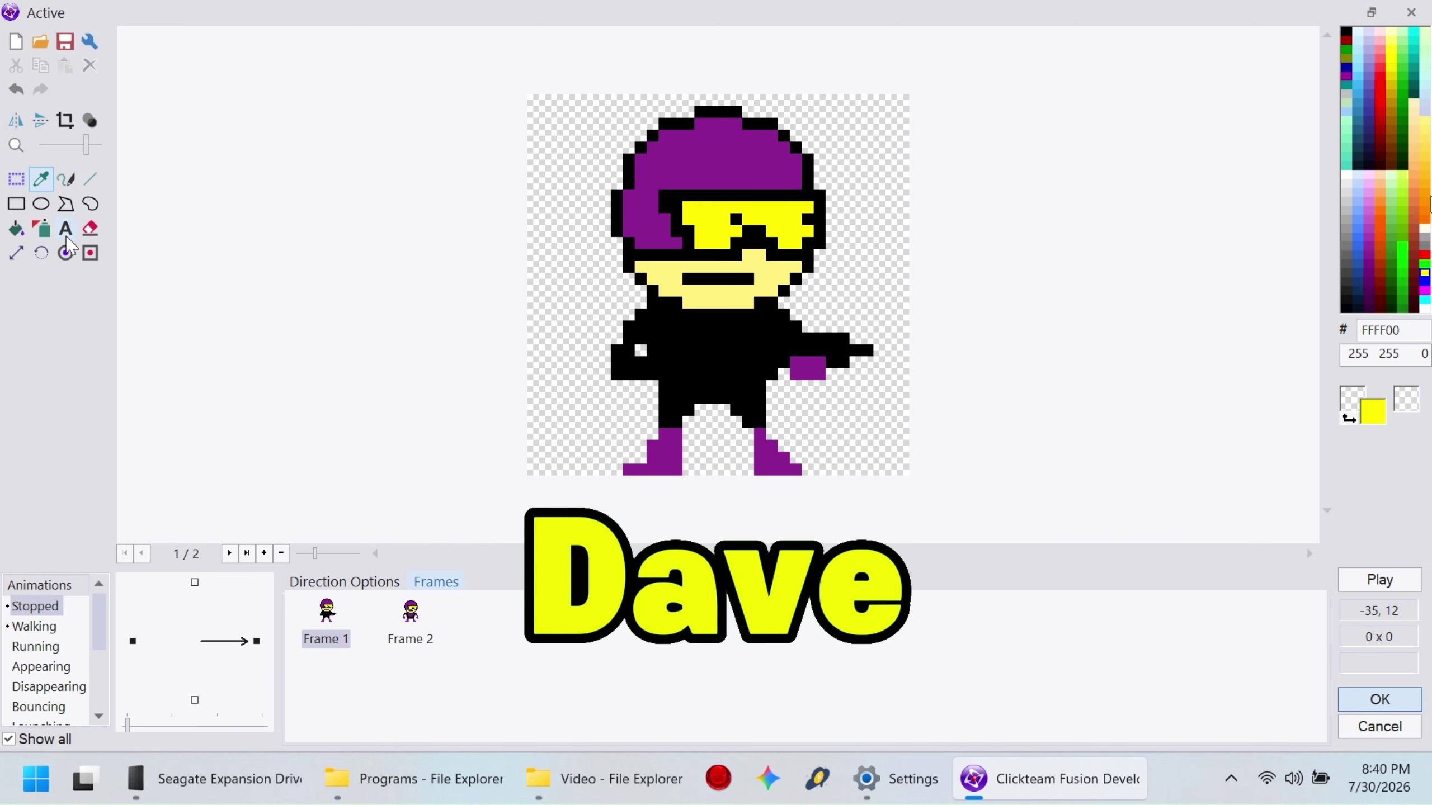
{"action": "key", "text": "ctrl+z"}
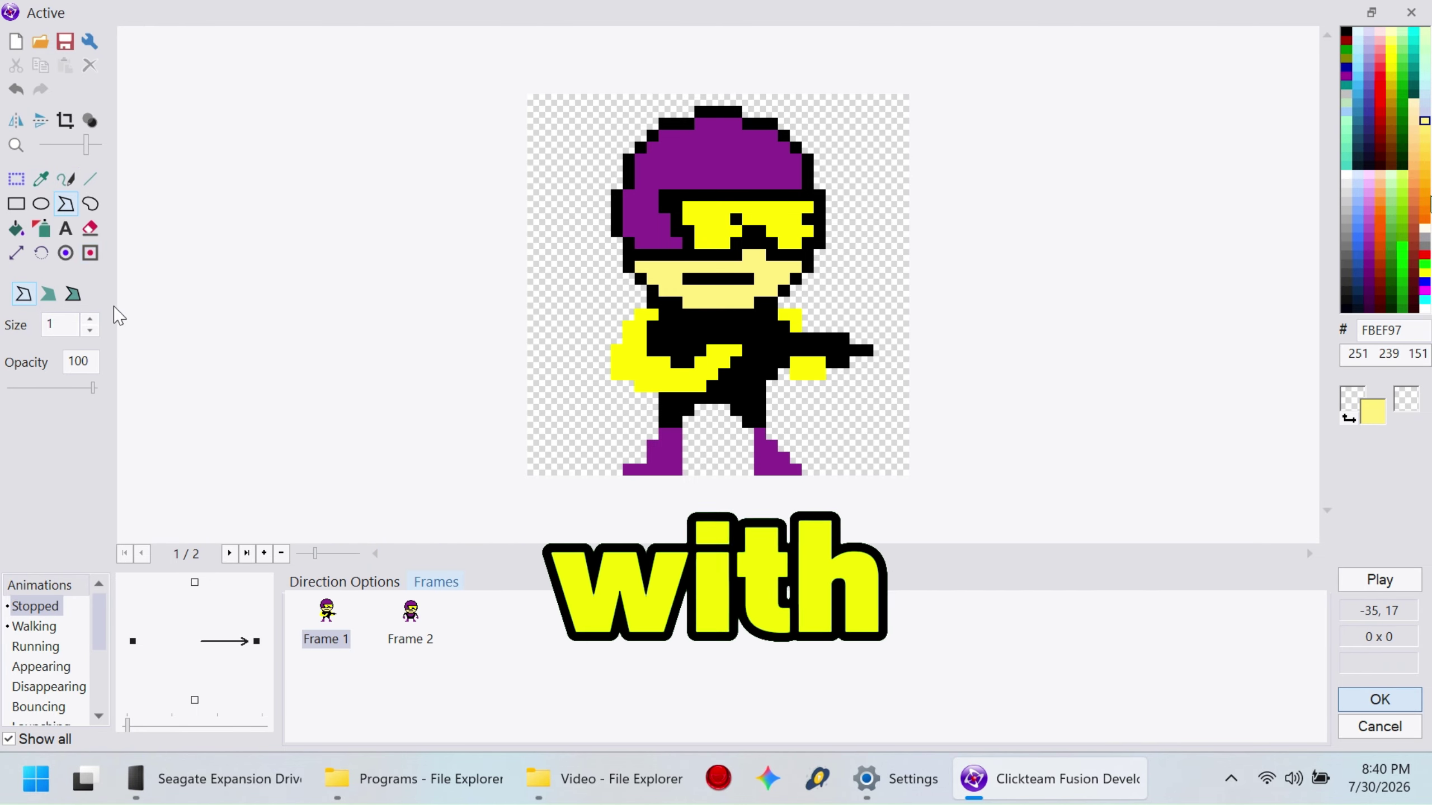
{"action": "key", "text": "b"}
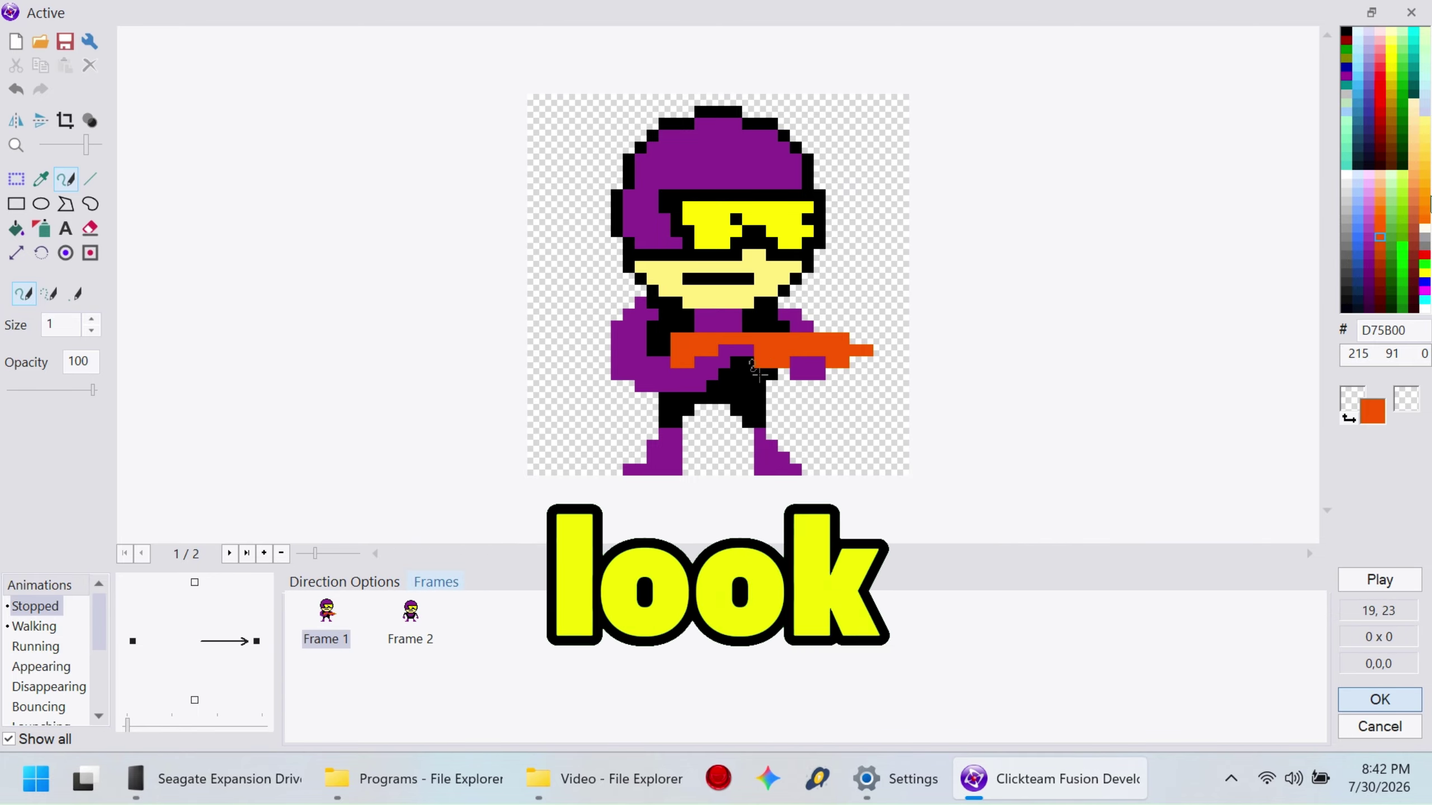
{"action": "left_click", "coordinate": [857, 355]}
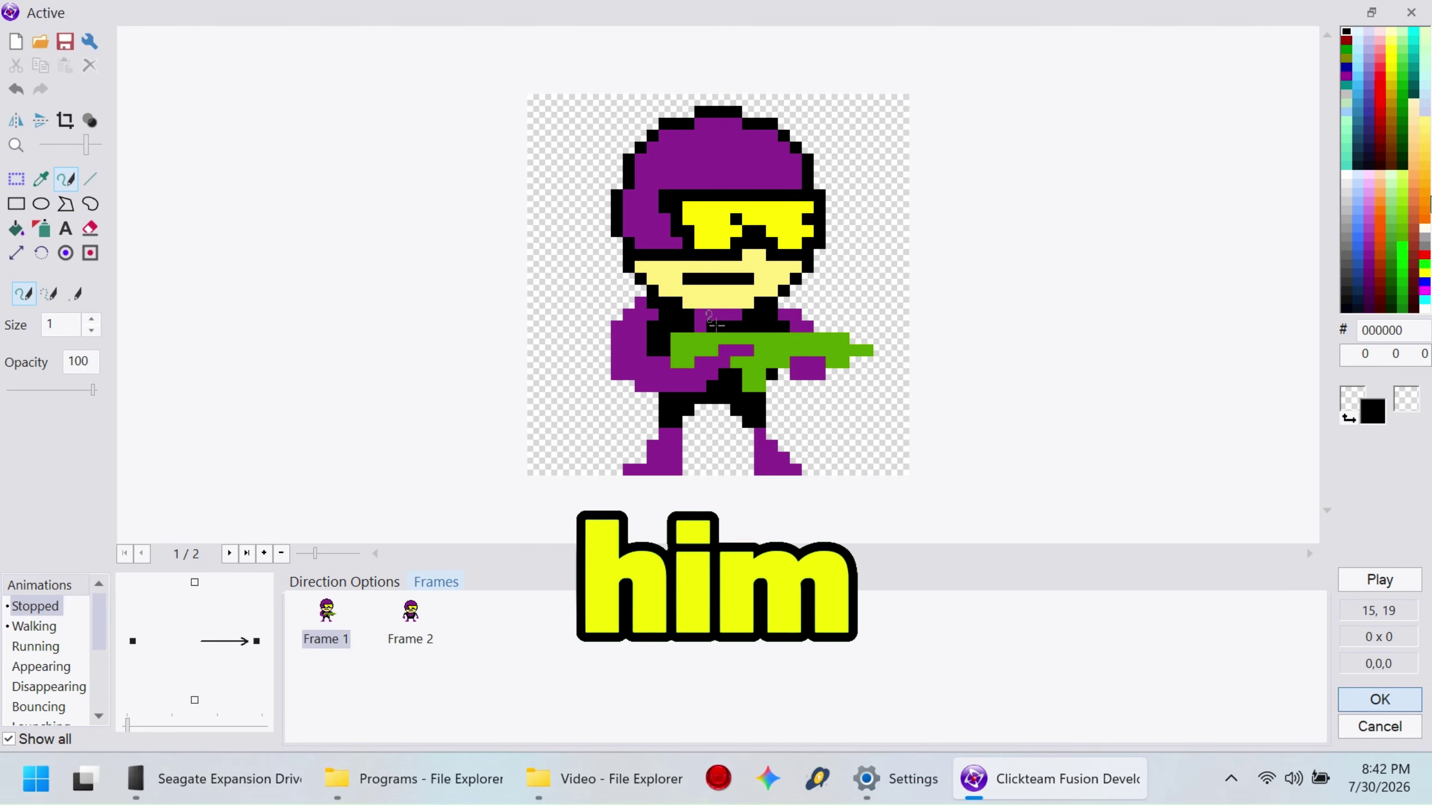
{"action": "left_click", "coordinate": [648, 312], "text": "ctrl"}
{"action": "left_click", "coordinate": [653, 300]}
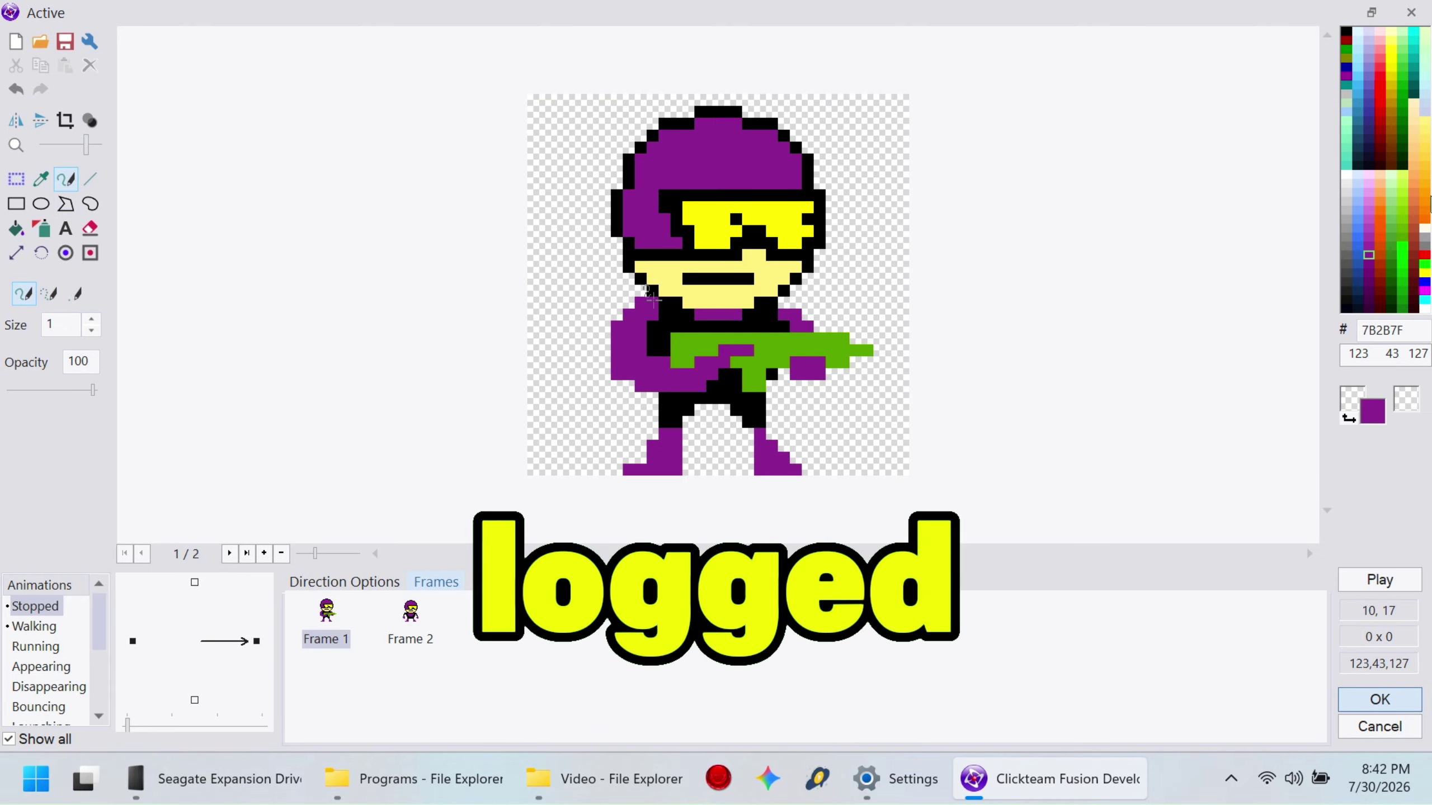
Step: Paint two dark green dots on the gun and fill the gun body with blue
{"action": "left_click", "coordinate": [1403, 127]}
{"action": "left_click", "coordinate": [783, 351]}
{"action": "left_click", "coordinate": [808, 351]}
{"action": "left_click", "coordinate": [1357, 265]}
{"action": "left_click", "coordinate": [17, 228]}
{"action": "left_click", "coordinate": [835, 350]}
Step: Try filling the gun body with grey and red, with its two dots in orange
{"action": "left_click", "coordinate": [1347, 264]}
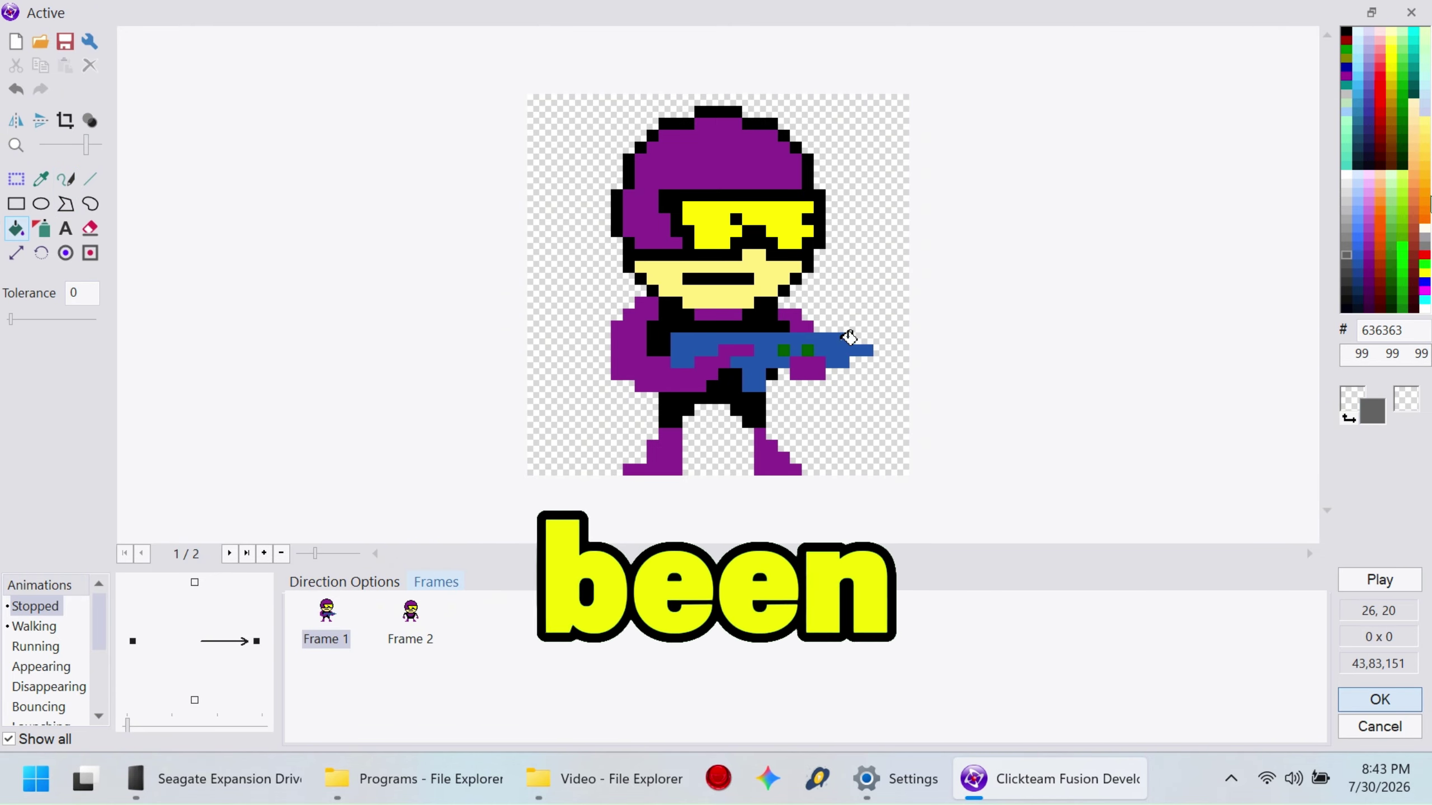
{"action": "left_click", "coordinate": [843, 339]}
{"action": "left_click", "coordinate": [1380, 93]}
{"action": "left_click", "coordinate": [841, 342]}
{"action": "left_click", "coordinate": [1425, 192]}
{"action": "left_click", "coordinate": [808, 351]}
{"action": "left_click", "coordinate": [784, 350]}
Step: Undo the magenta fill on the gun and try pure blue (0000FF) for its body
{"action": "left_click", "coordinate": [1425, 291]}
{"action": "left_click", "coordinate": [842, 342]}
{"action": "key", "text": "ctrl+z"}
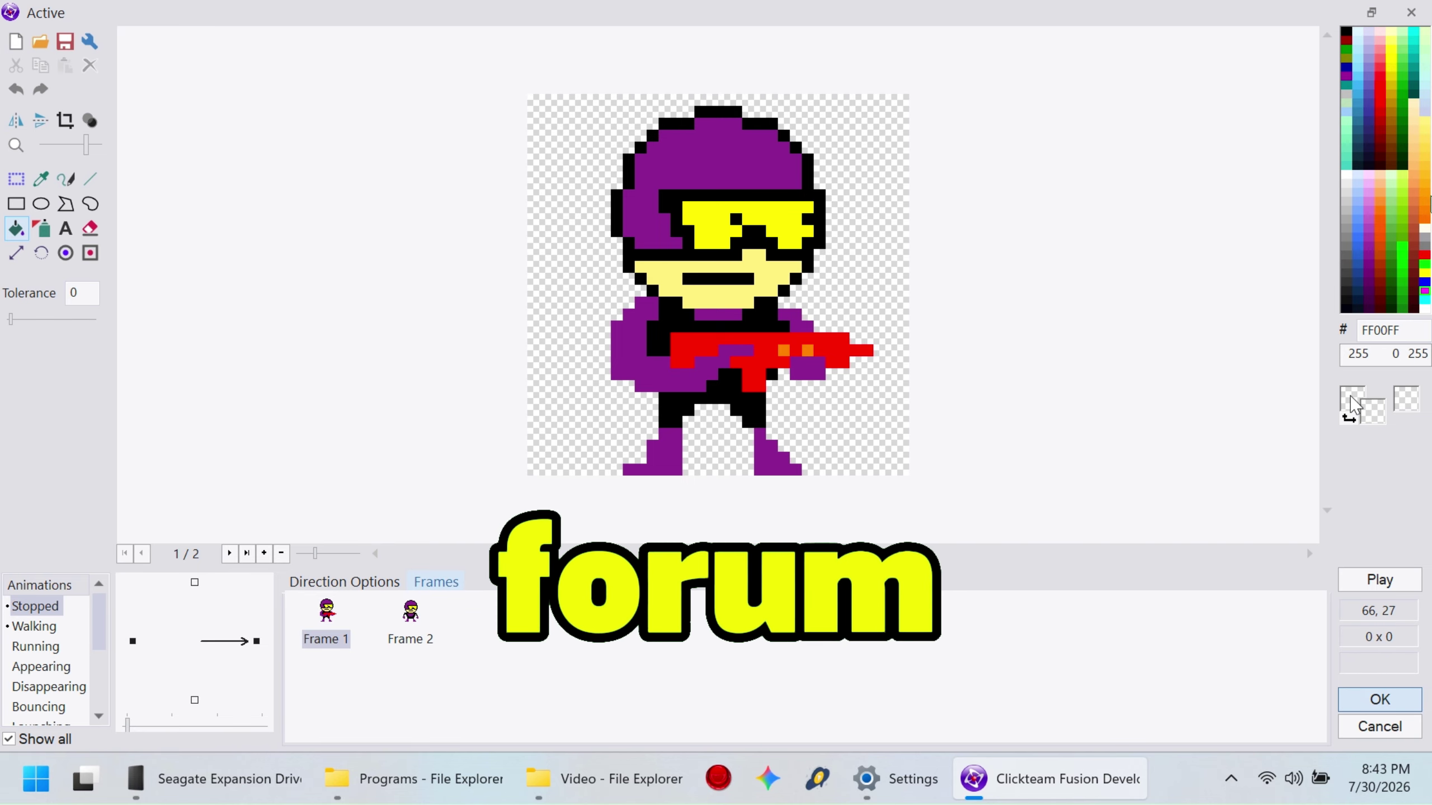
{"action": "left_click", "coordinate": [1424, 302]}
{"action": "left_click", "coordinate": [1424, 255]}
{"action": "left_click", "coordinate": [1424, 282]}
{"action": "left_click", "coordinate": [841, 343]}
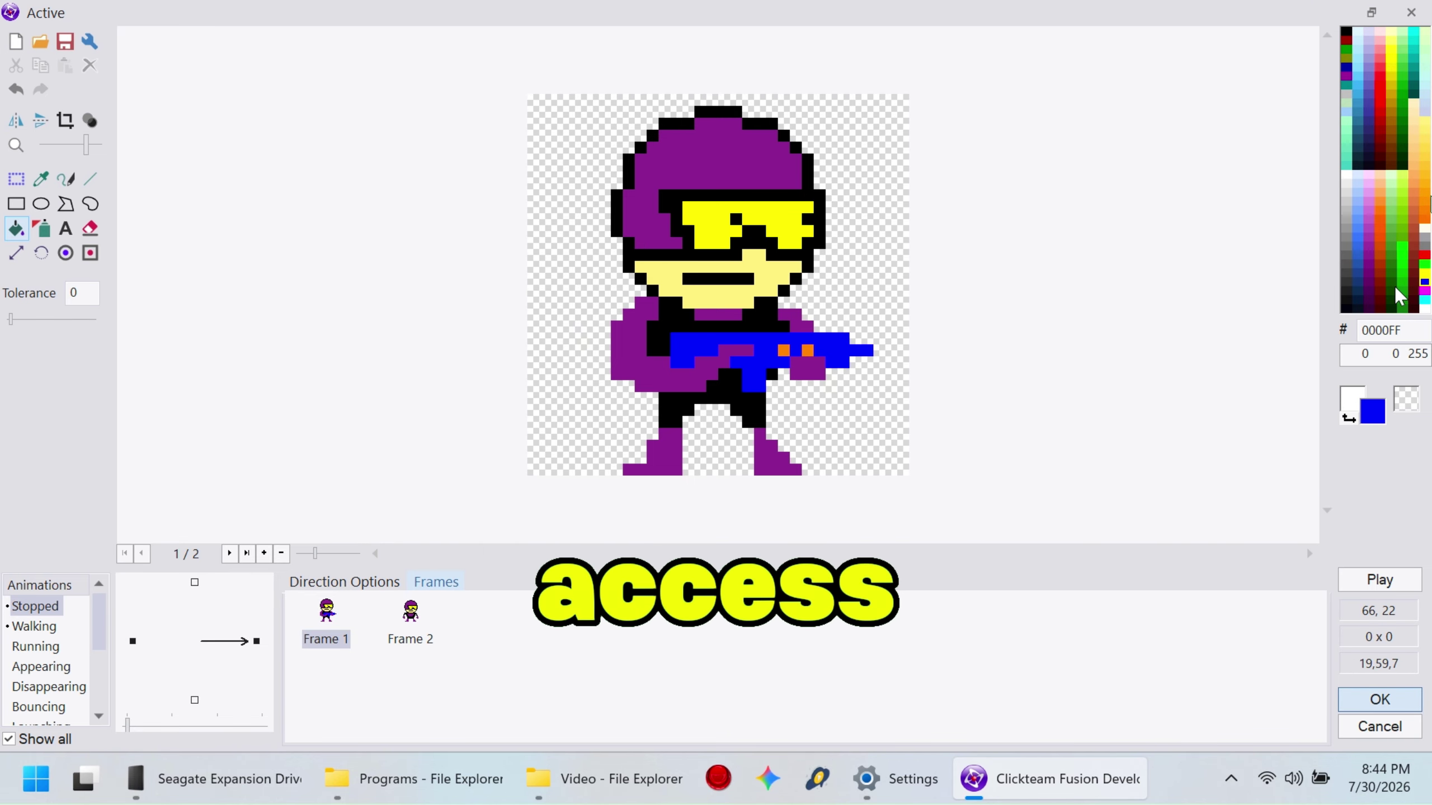
Step: Fill the gun body with dark blue and its two dots with bright green (00FF00)
{"action": "left_click", "coordinate": [1358, 265]}
{"action": "left_click", "coordinate": [840, 342]}
{"action": "left_click", "coordinate": [1424, 273]}
{"action": "left_click", "coordinate": [807, 351]}
{"action": "left_click", "coordinate": [784, 351]}
{"action": "left_click", "coordinate": [1424, 264]}
{"action": "left_click", "coordinate": [807, 349]}
{"action": "left_click", "coordinate": [784, 351]}
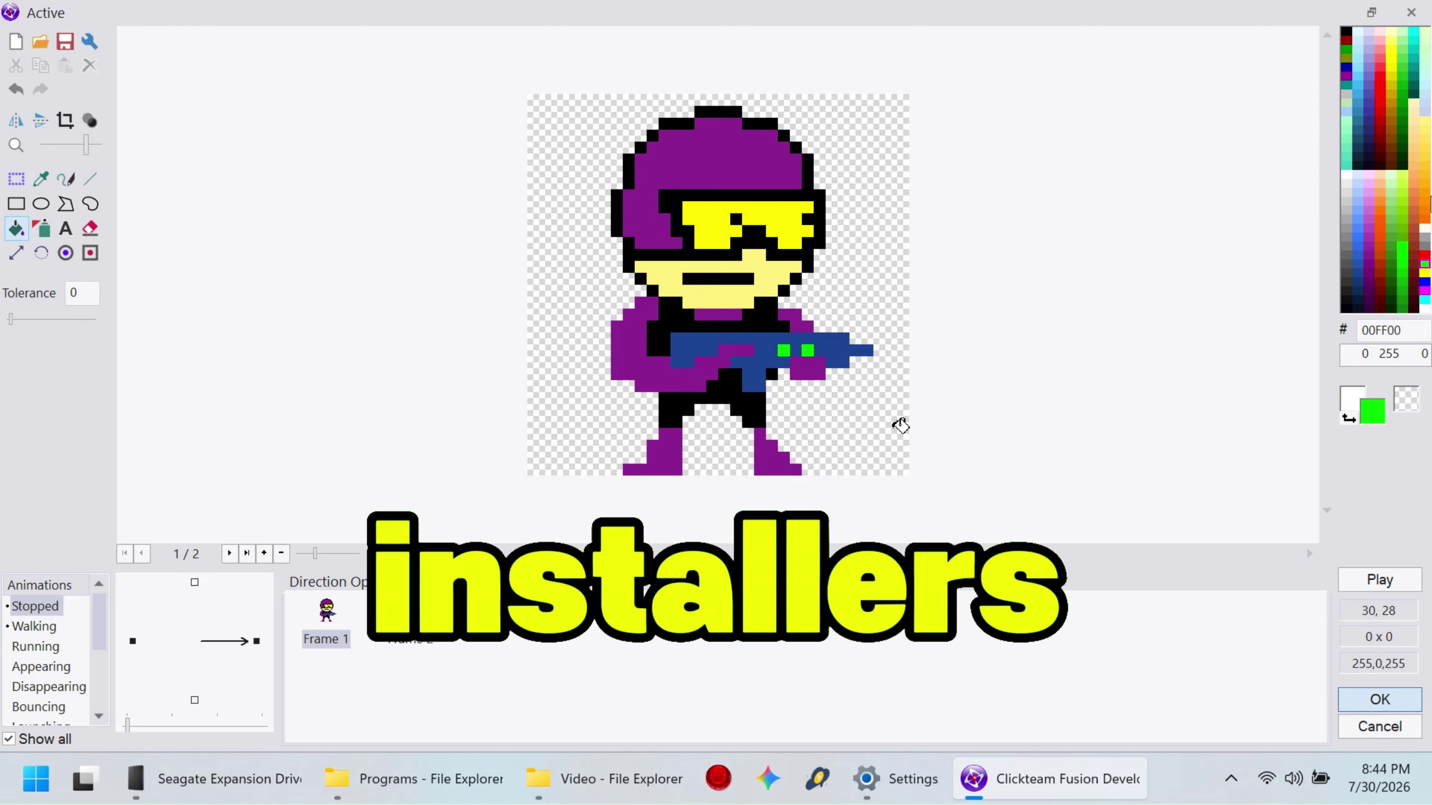
Step: Recolor the character's visor bright green on the first Stopped frame
{"action": "left_click", "coordinate": [1358, 219]}
{"action": "left_click", "coordinate": [789, 218]}
{"action": "left_click", "coordinate": [1424, 264]}
{"action": "left_click", "coordinate": [789, 219]}
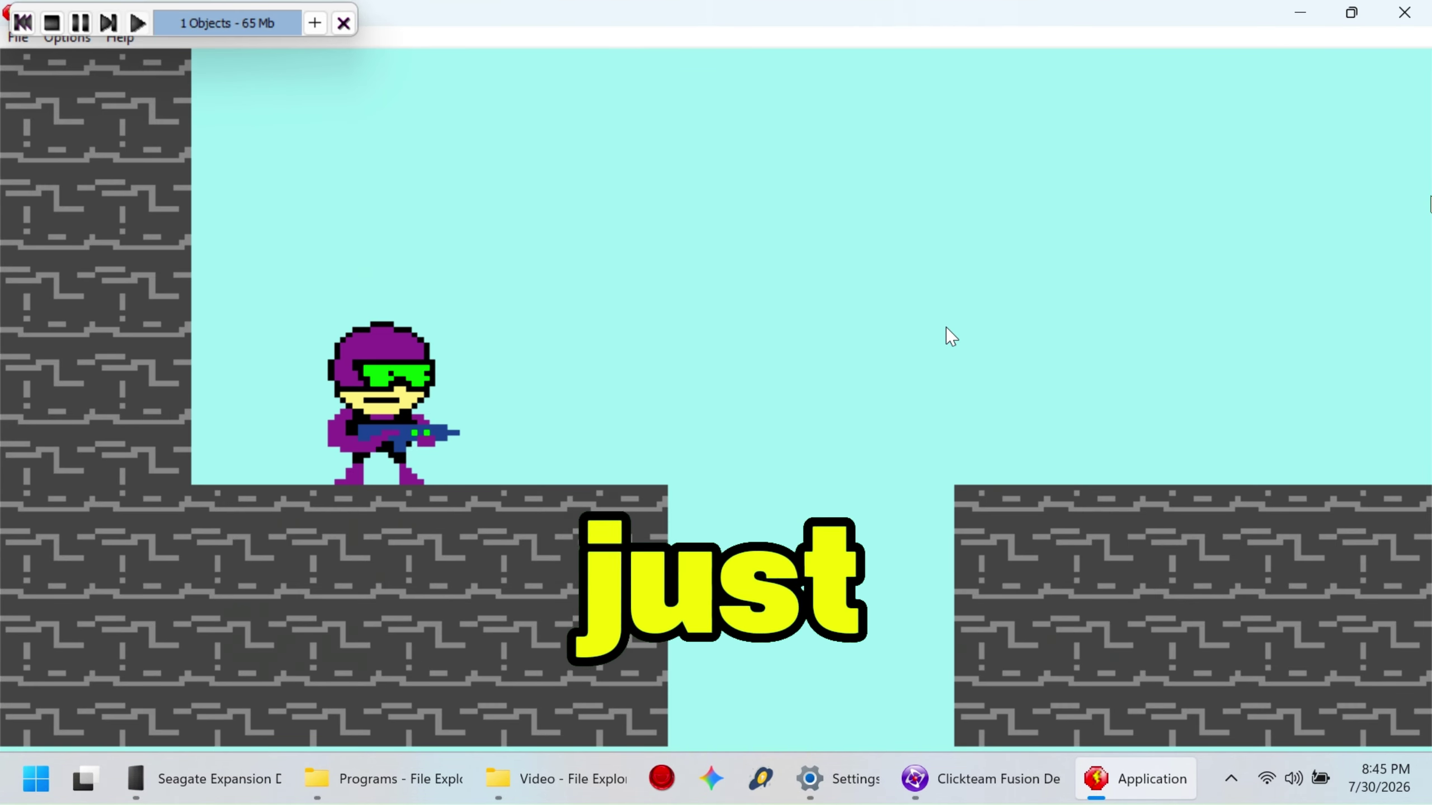
Step: Close the test run and rename the Active object to DEGAMAN
{"action": "left_click", "coordinate": [1405, 12]}
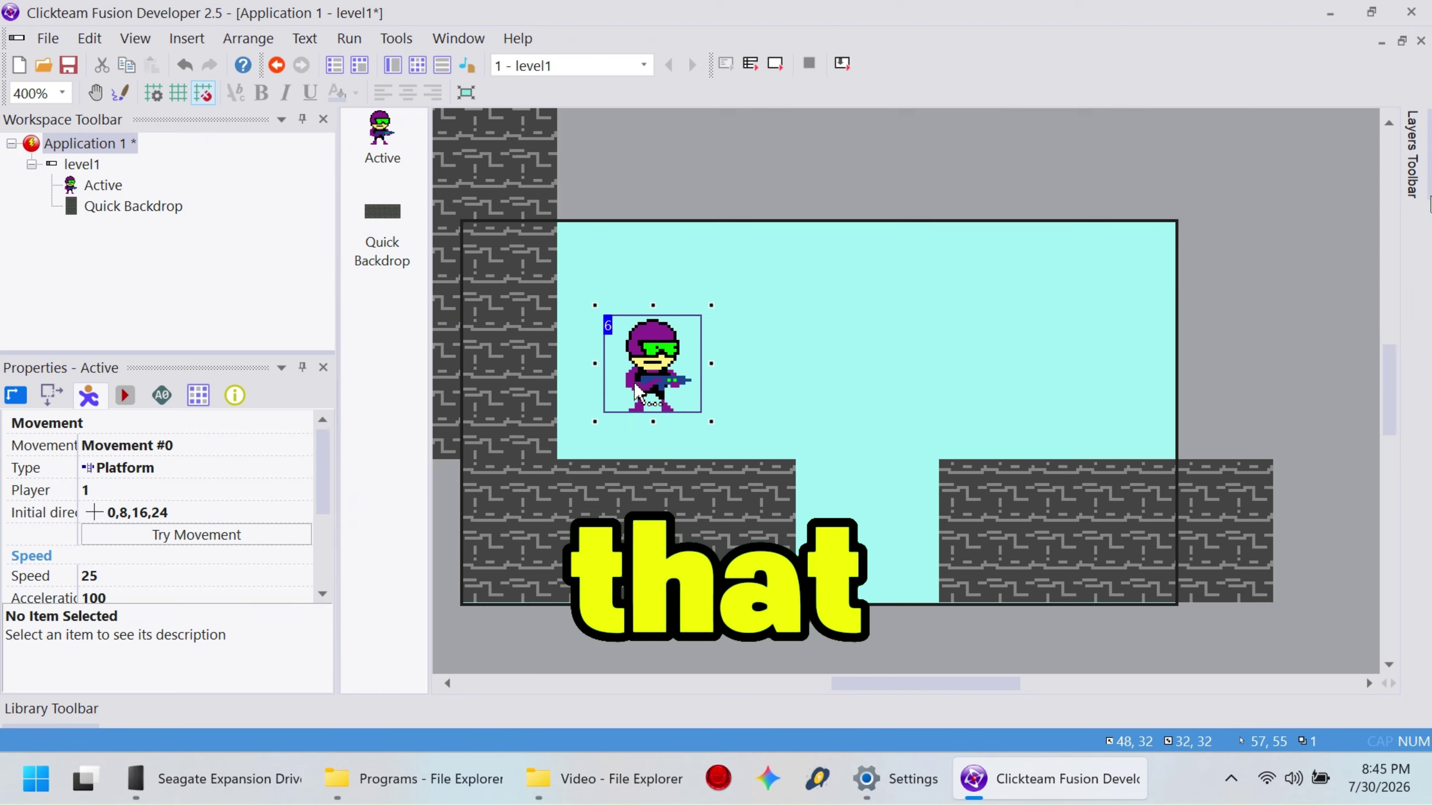
{"action": "right_click", "coordinate": [656, 361]}
{"action": "right_click", "coordinate": [384, 158]}
{"action": "left_click", "coordinate": [446, 210]}
{"action": "type", "text": "DEGAMAN"}
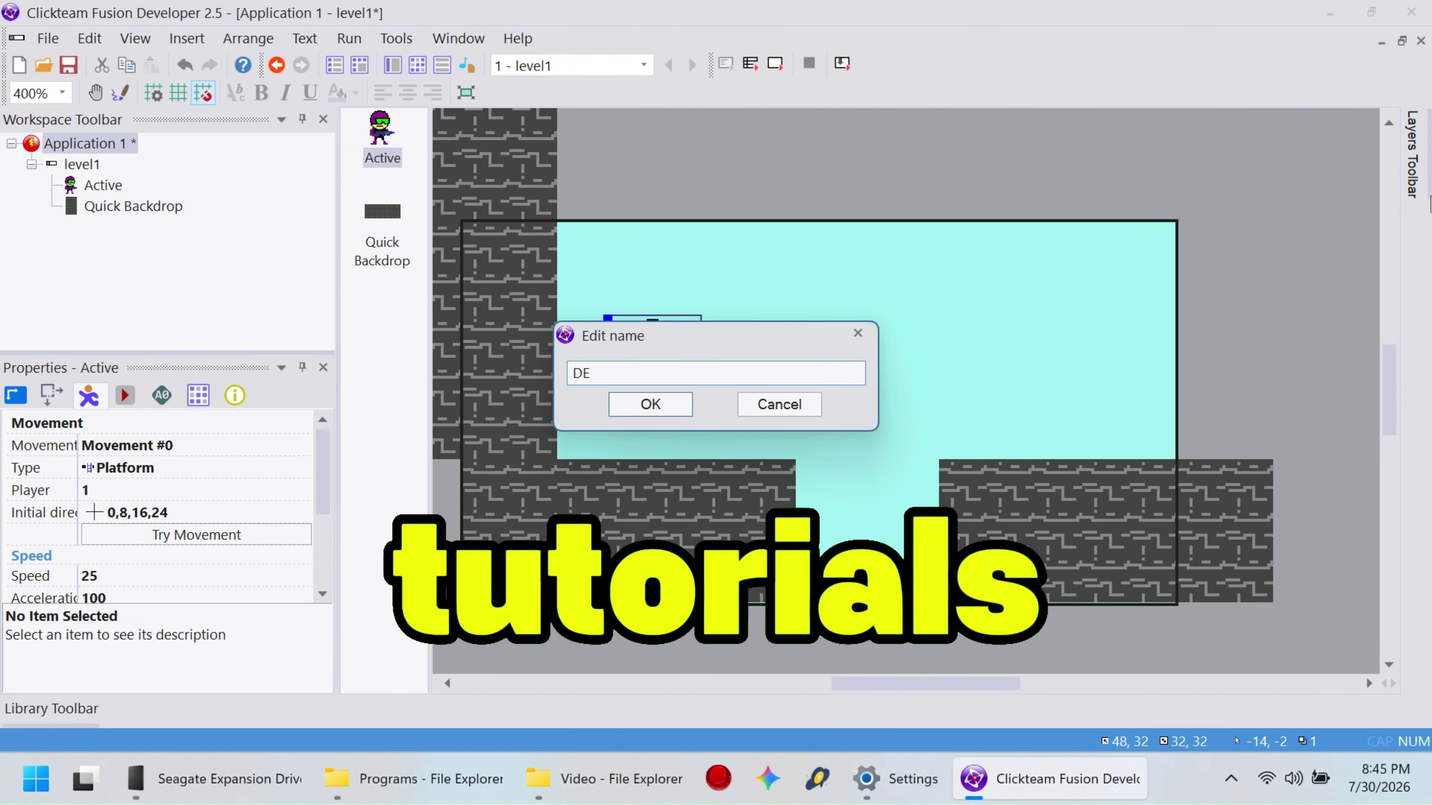
{"action": "left_click", "coordinate": [649, 403]}
Step: Open DEGAMAN's animations, erase the feet on a Walking frame and lower the onion-skin slider
{"action": "double_click", "coordinate": [659, 349]}
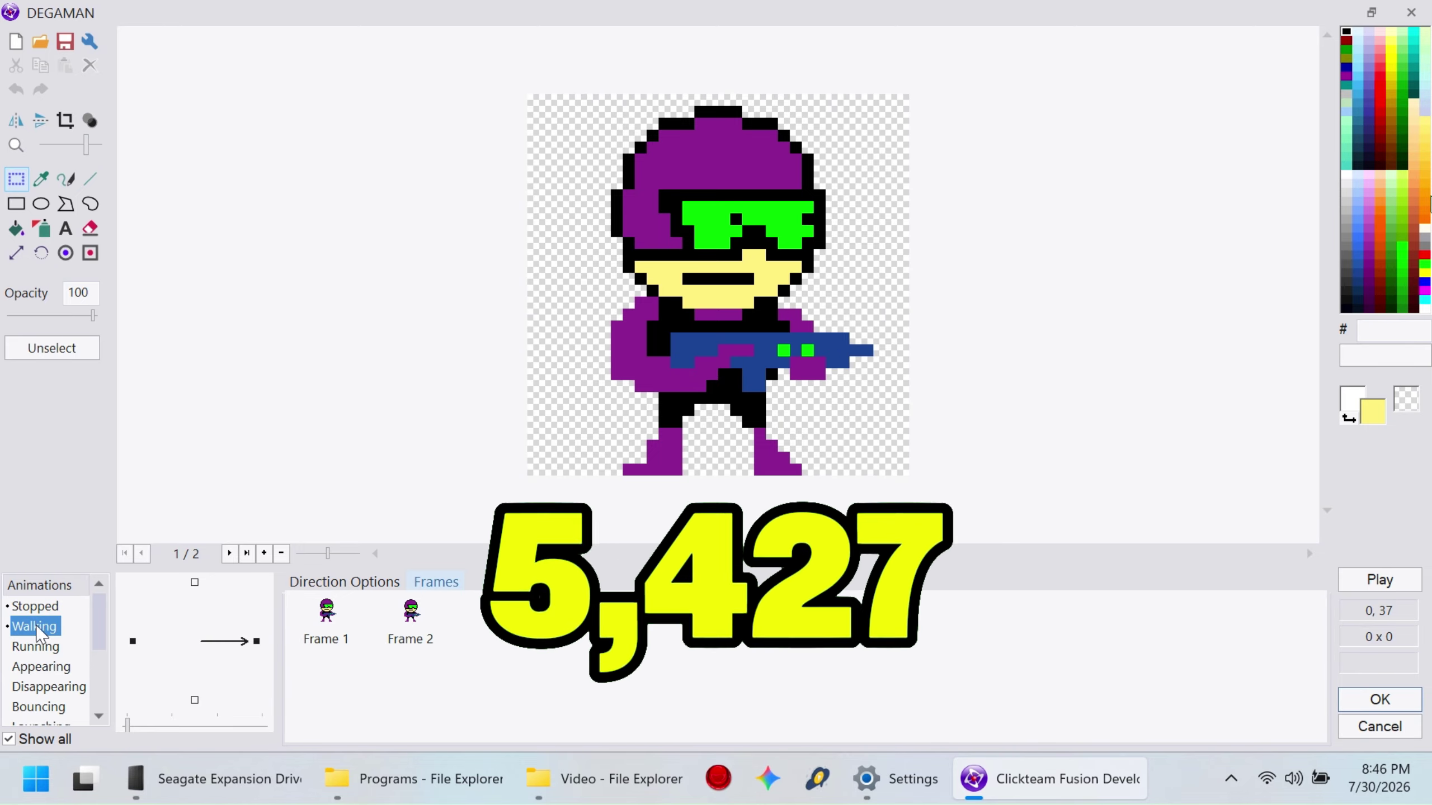
{"action": "left_click", "coordinate": [65, 179]}
{"action": "left_click_drag", "start_coordinate": [760, 435], "coordinate": [796, 470]}
{"action": "key", "text": "ctrl+z"}
{"action": "left_click", "coordinate": [90, 228]}
{"action": "left_click_drag", "start_coordinate": [677, 434], "coordinate": [629, 470]}
{"action": "left_click_drag", "start_coordinate": [327, 554], "coordinate": [314, 554]}
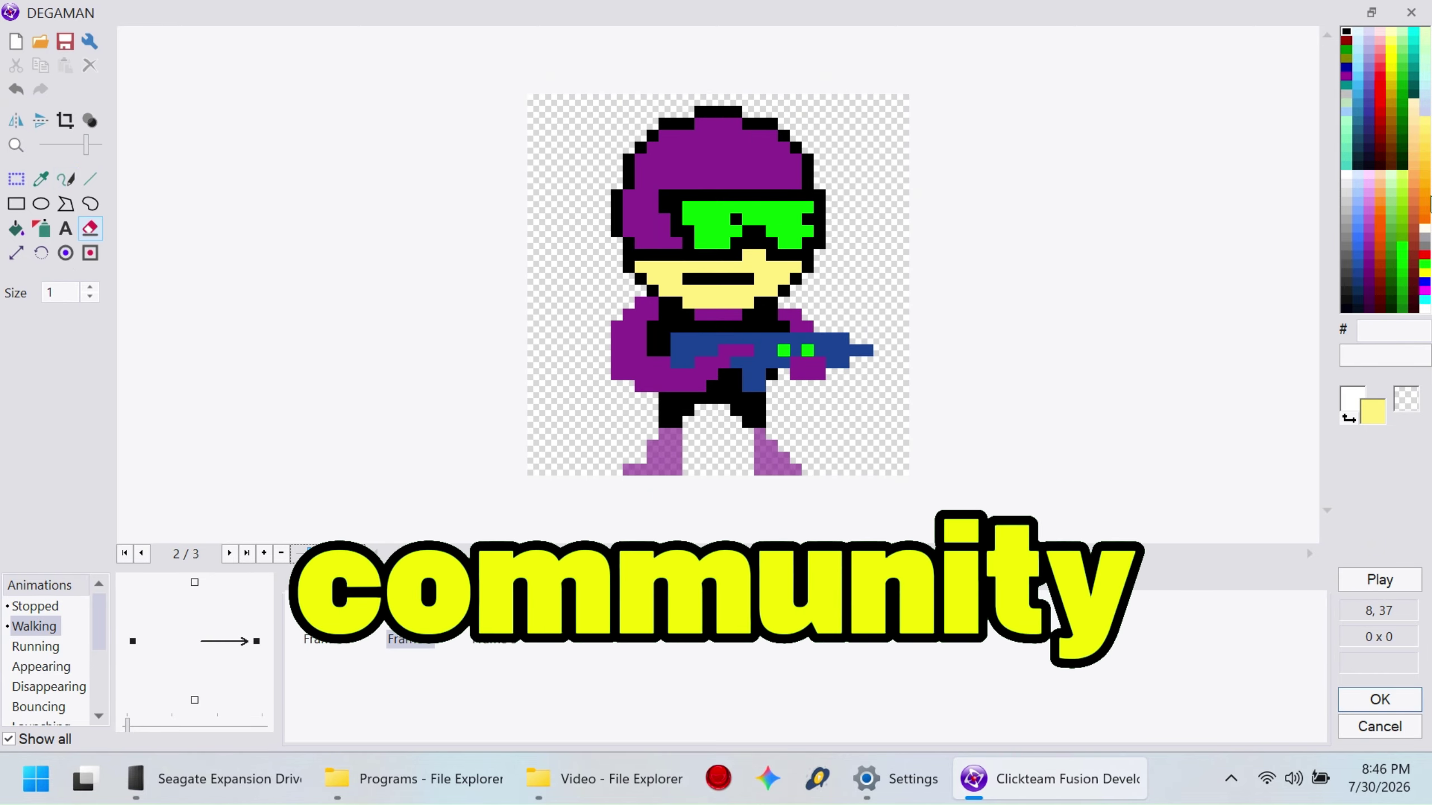
Step: Draw a single black centre leg on the second Walking frame and shift the upper body up one pixel
{"action": "left_click", "coordinate": [65, 180]}
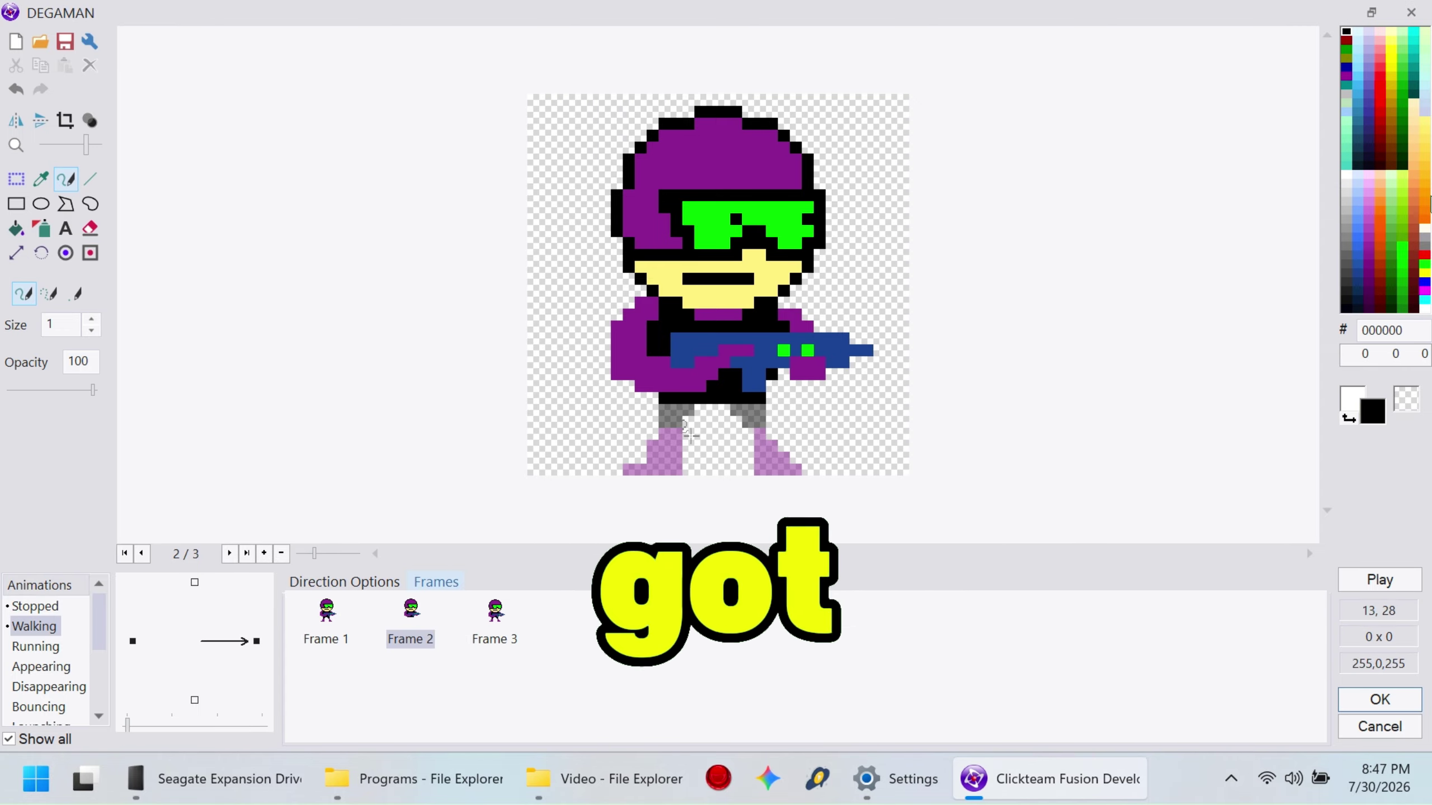
{"action": "left_click_drag", "start_coordinate": [557, 94], "coordinate": [907, 393]}
{"action": "key", "text": "Up"}
{"action": "left_click", "coordinate": [852, 446]}
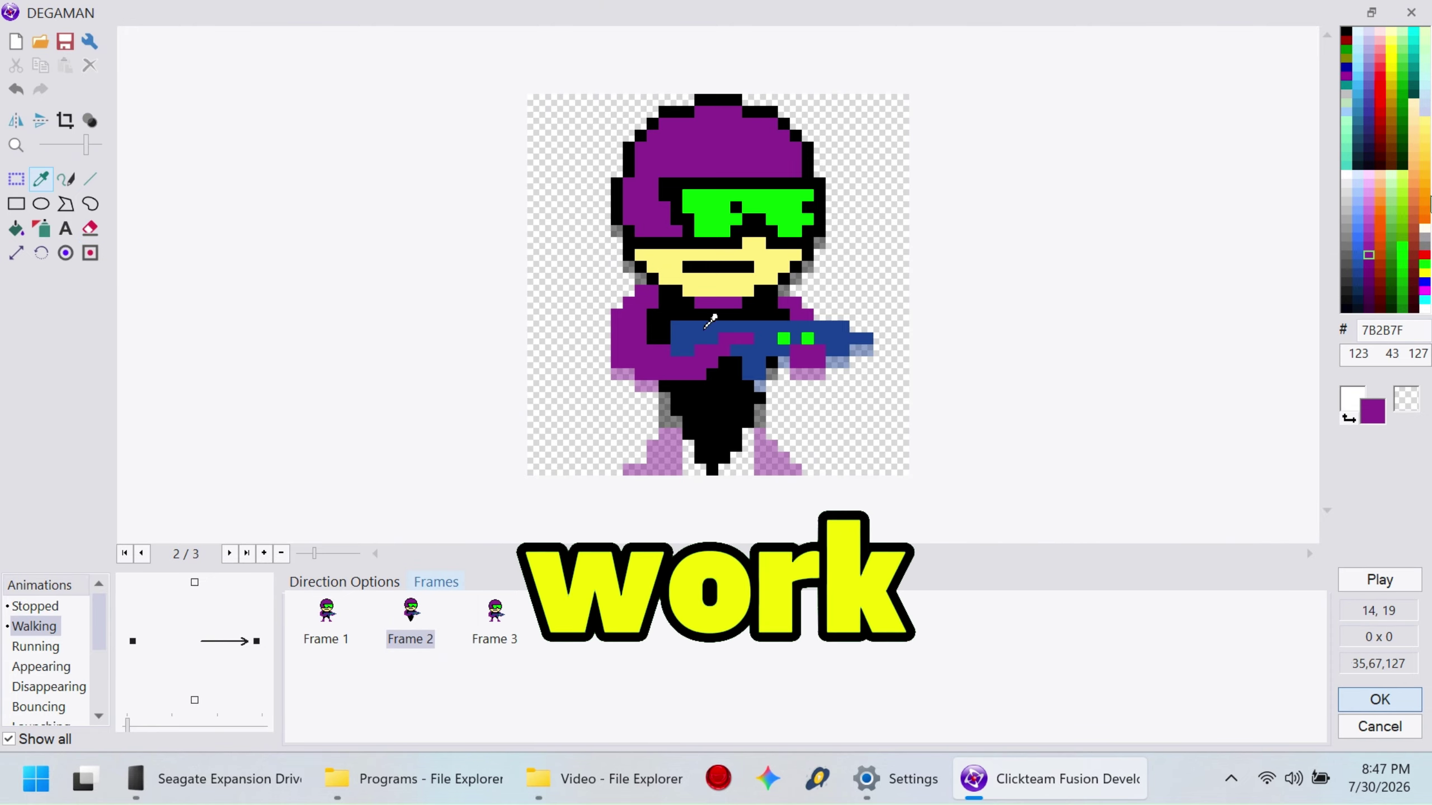
Step: Duplicate the first Walking frame and move the single-leg frame to the start of the animation
{"action": "left_click", "coordinate": [411, 635]}
{"action": "left_click", "coordinate": [327, 626]}
{"action": "key", "text": "ctrl+c"}
{"action": "key", "text": "ctrl+v"}
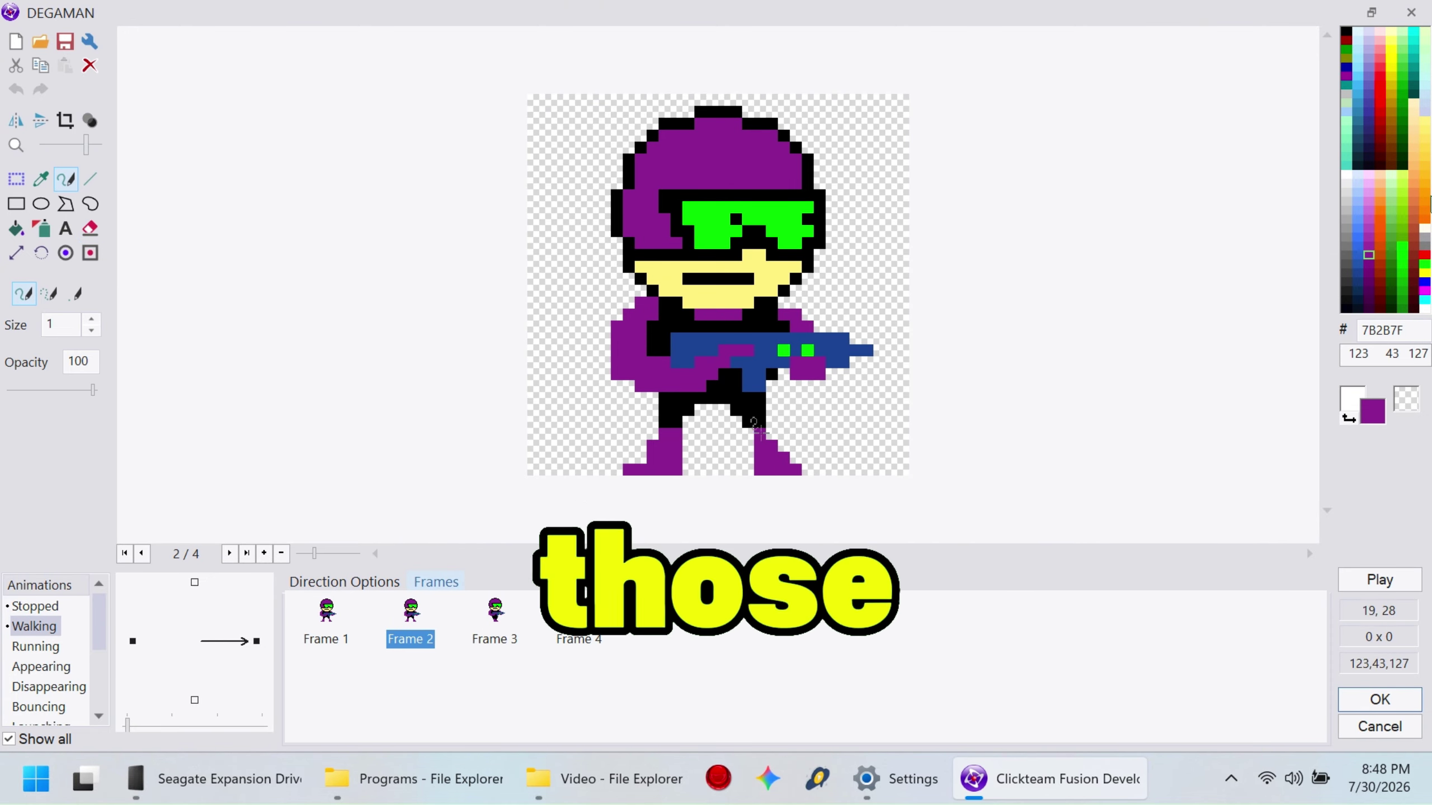
{"action": "left_click_drag", "start_coordinate": [495, 624], "coordinate": [339, 626]}
Step: Erase the standing legs on the second Walking frame and redraw them as a wide black stride
{"action": "left_click", "coordinate": [410, 629]}
{"action": "left_click", "coordinate": [90, 228]}
{"action": "left_click_drag", "start_coordinate": [784, 458], "coordinate": [760, 423]}
{"action": "mouse_move", "coordinate": [676, 434]}
{"action": "left_mouse_down"}
{"action": "mouse_move", "coordinate": [629, 469]}
{"action": "mouse_move", "coordinate": [664, 470]}
{"action": "left_mouse_up"}
{"action": "left_click_drag", "start_coordinate": [630, 470], "coordinate": [677, 422]}
{"action": "left_click", "coordinate": [819, 471]}
{"action": "left_click", "coordinate": [90, 228]}
{"action": "left_click", "coordinate": [807, 434]}
{"action": "left_click", "coordinate": [701, 434]}
Step: Sample the suit's purple and colour both boots of the striding legs with it
{"action": "left_click", "coordinate": [40, 179]}
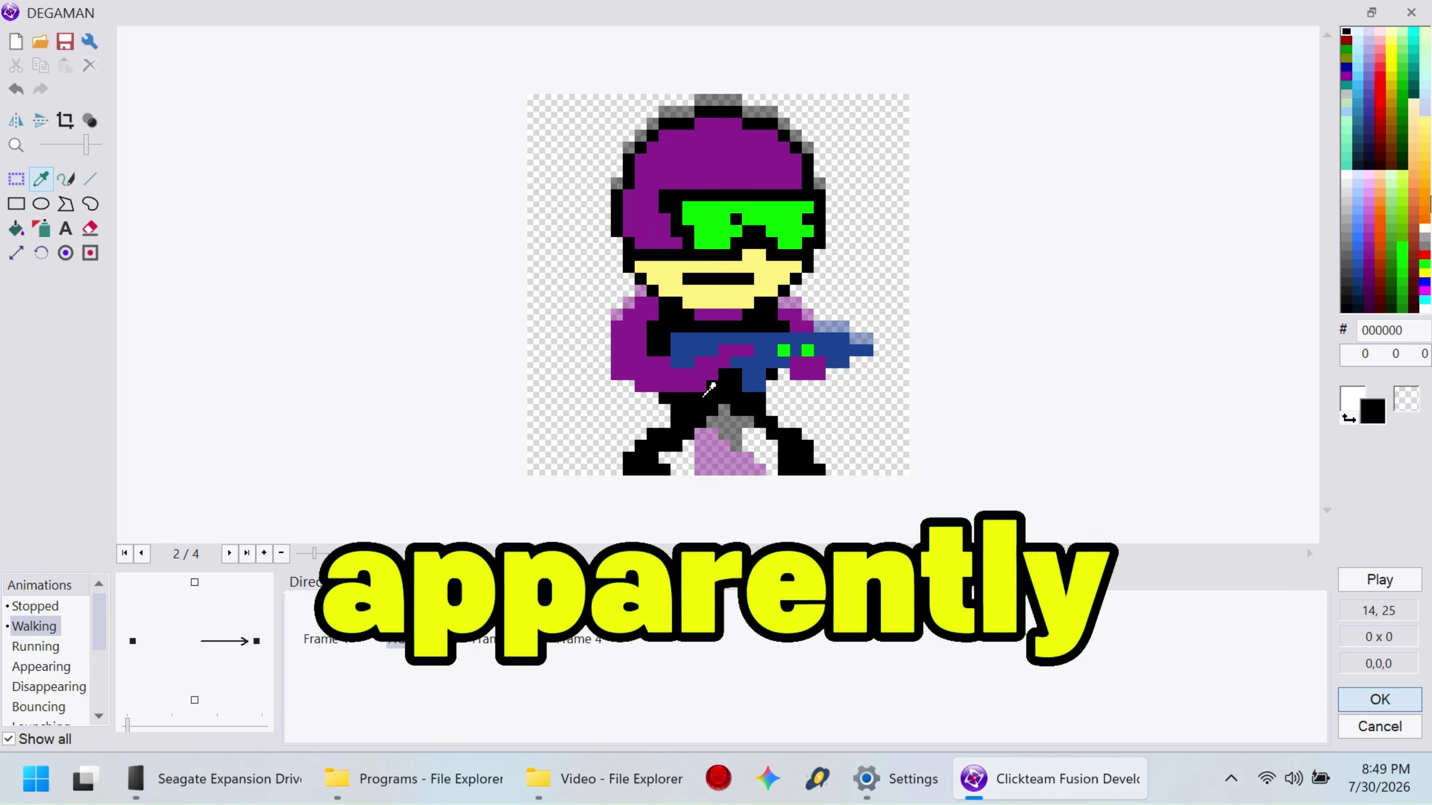
{"action": "left_click", "coordinate": [689, 385]}
{"action": "left_click", "coordinate": [66, 179]}
{"action": "left_click_drag", "start_coordinate": [772, 434], "coordinate": [796, 435]}
{"action": "left_click_drag", "start_coordinate": [689, 434], "coordinate": [653, 434]}
{"action": "left_click", "coordinate": [16, 228]}
{"action": "left_click", "coordinate": [646, 458]}
{"action": "left_click", "coordinate": [795, 458]}
Step: Delete the last two Walking frames and open the Walking animation's speed value for editing
{"action": "left_click", "coordinate": [505, 615]}
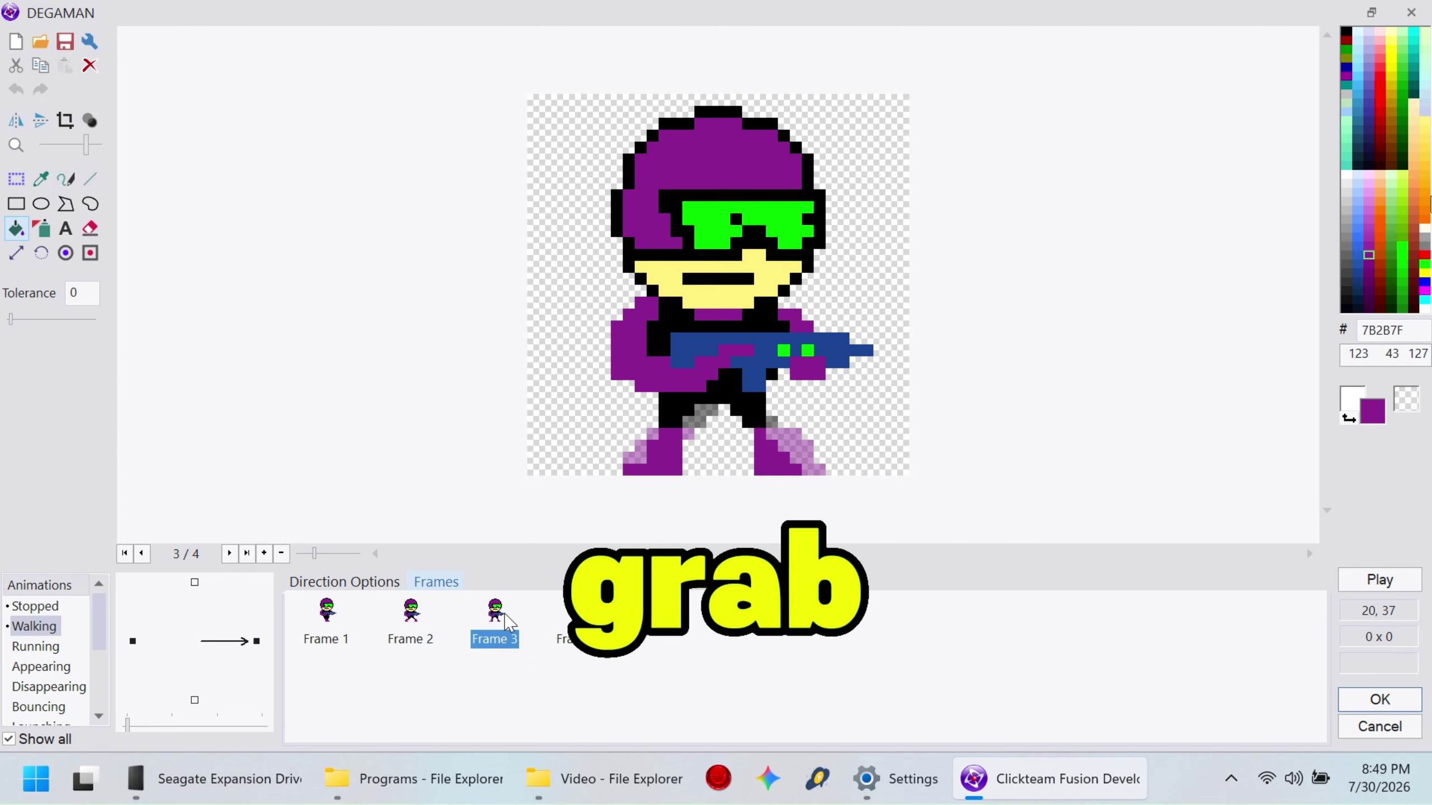
{"action": "key", "text": "Delete"}
{"action": "key", "text": "Delete"}
{"action": "left_click", "coordinate": [344, 581]}
{"action": "double_click", "coordinate": [317, 641]}
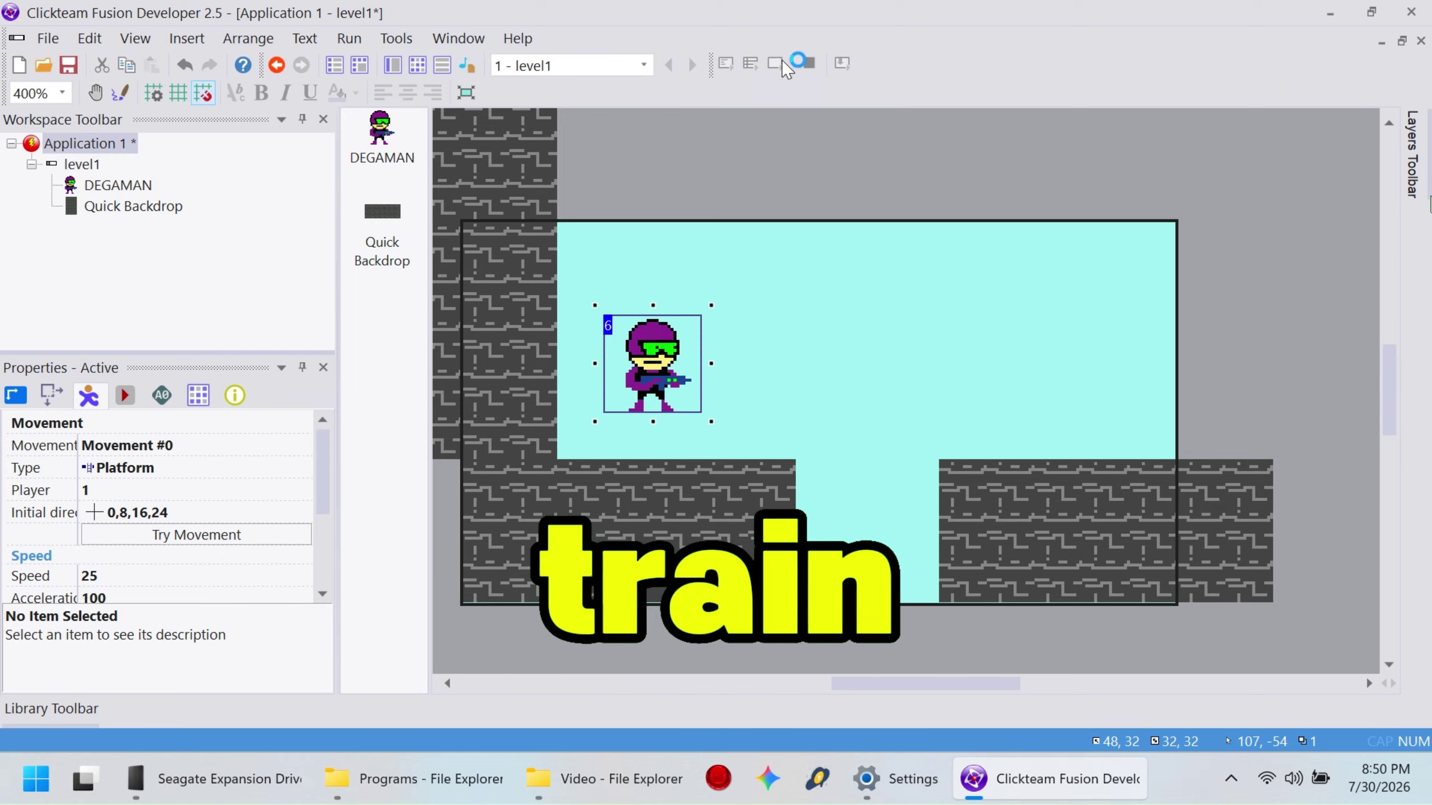
Step: Run the frame and move the character left and up to test the new Walking animation
{"action": "left_click", "coordinate": [781, 60]}
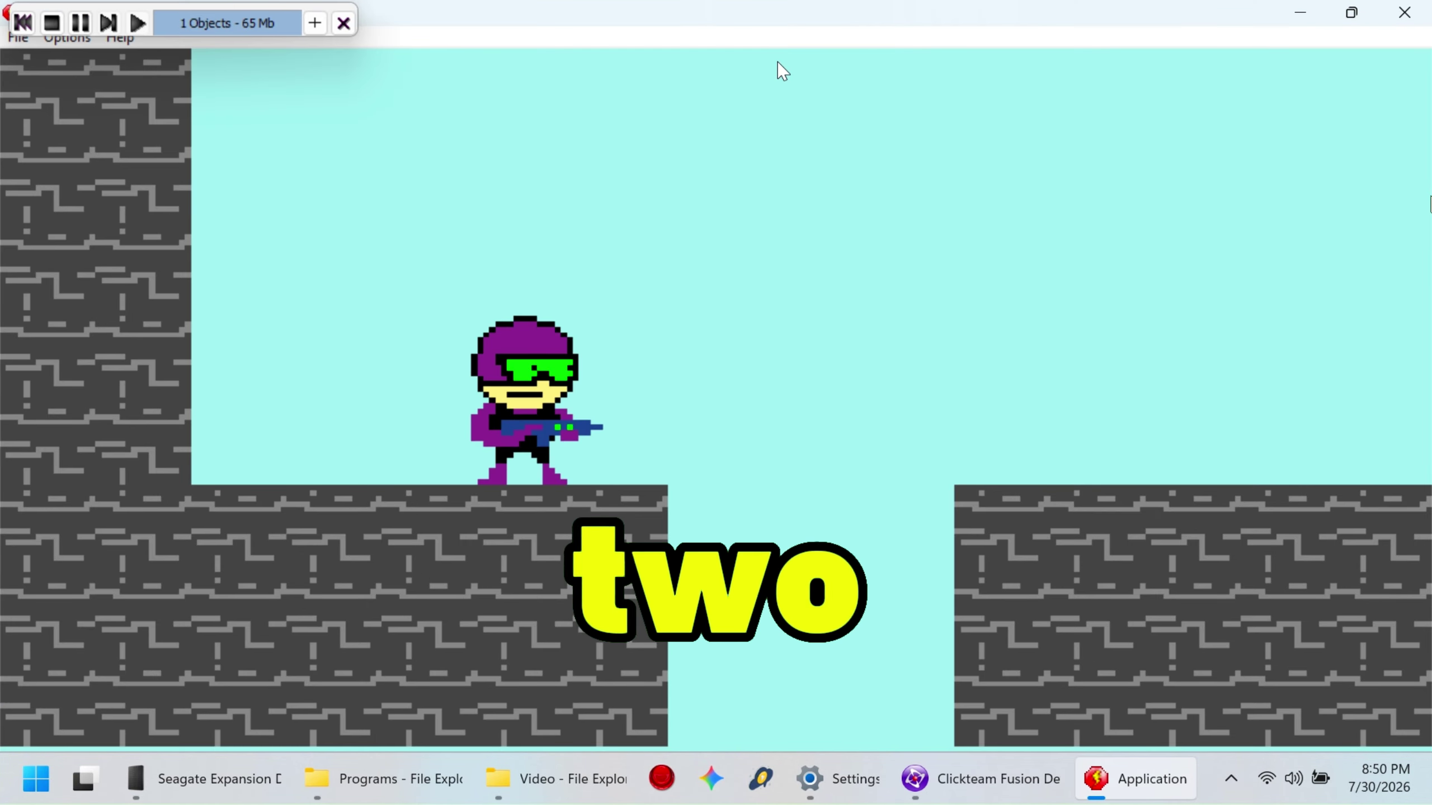
{"action": "key", "text": "Tab"}
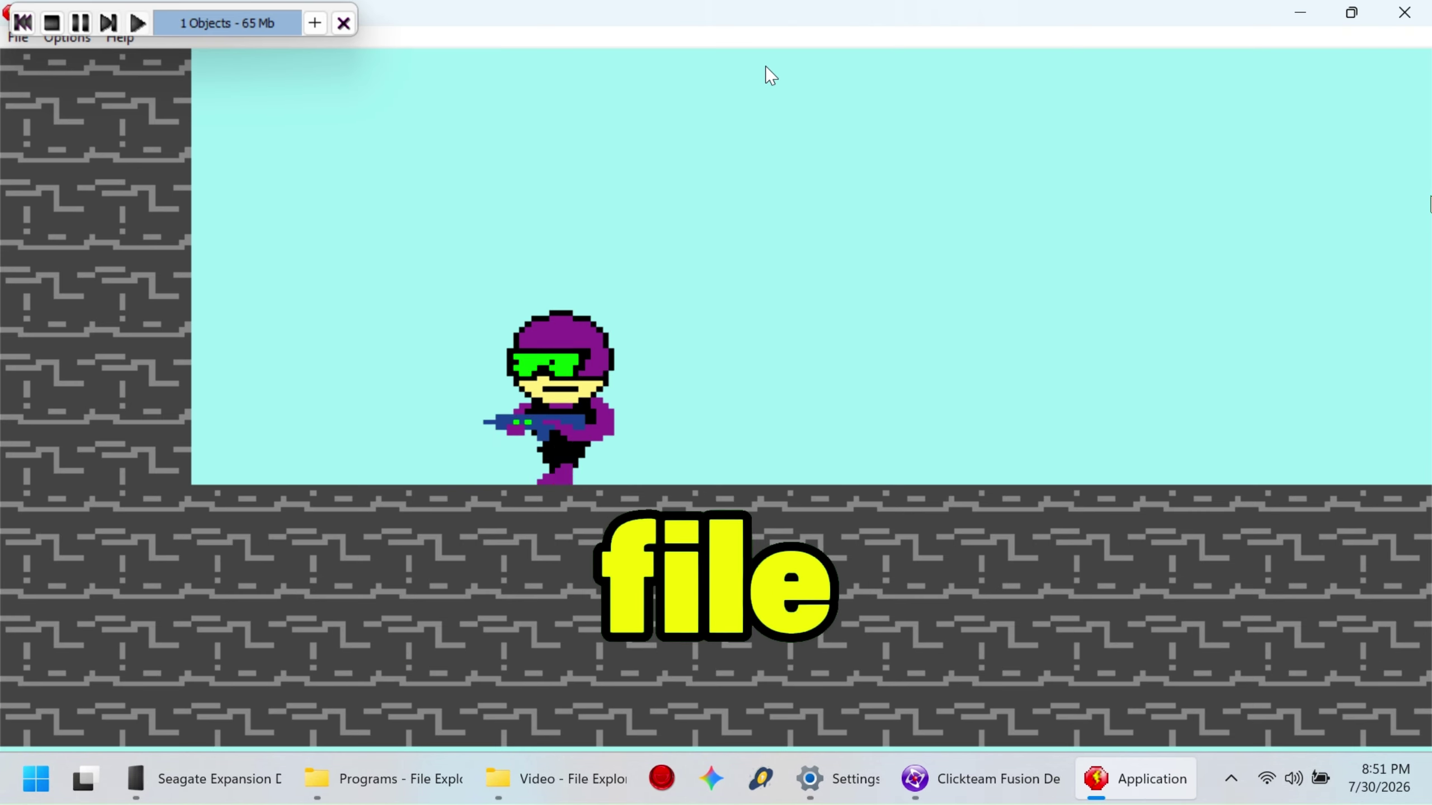
{"action": "key", "text": "Left"}
{"action": "key", "text": "Up"}
{"action": "key", "text": "Left"}
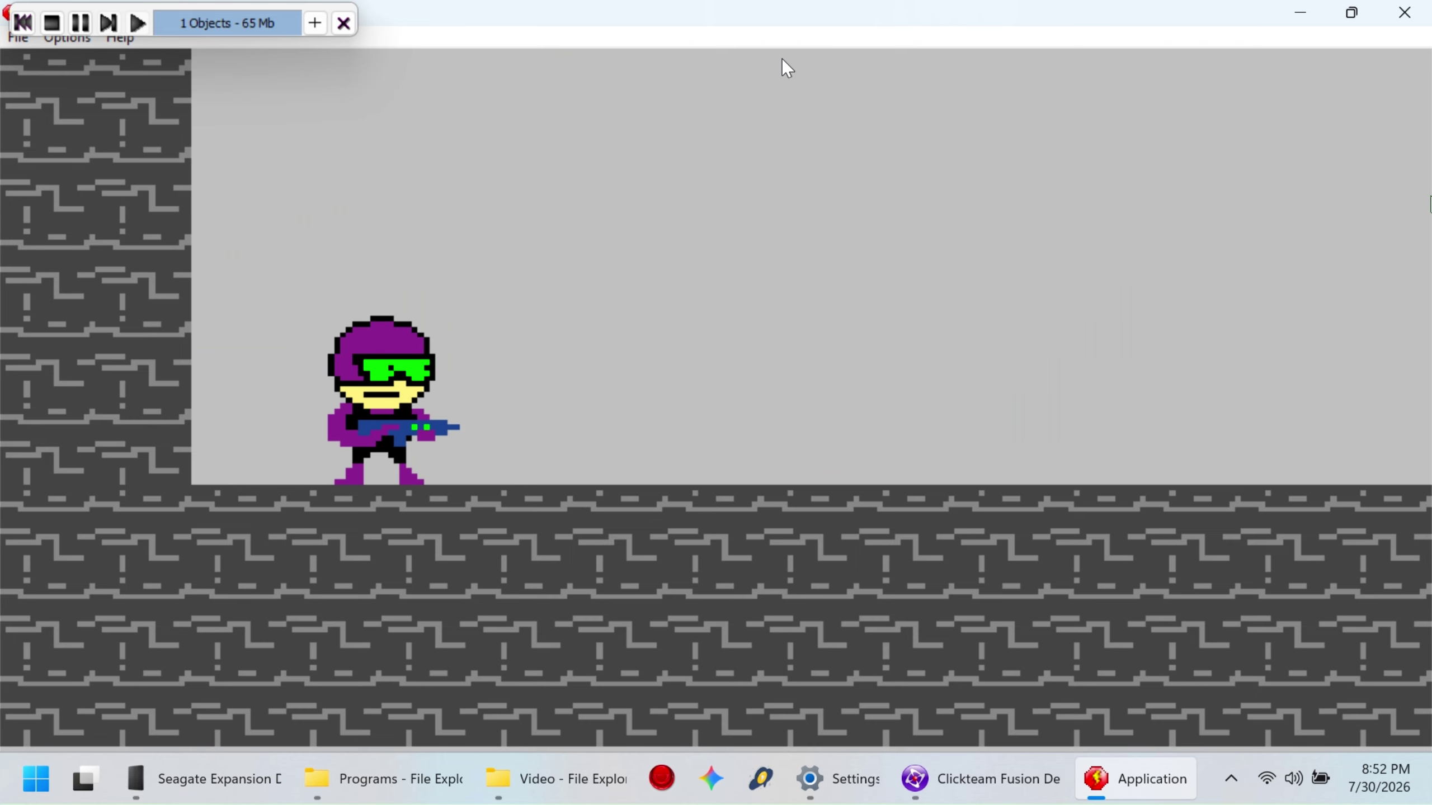
Step: Walk the character right and left across the grey-background level to check its movement
{"action": "key", "text": "Right"}
{"action": "key", "text": "Left"}
{"action": "key", "text": "Right"}
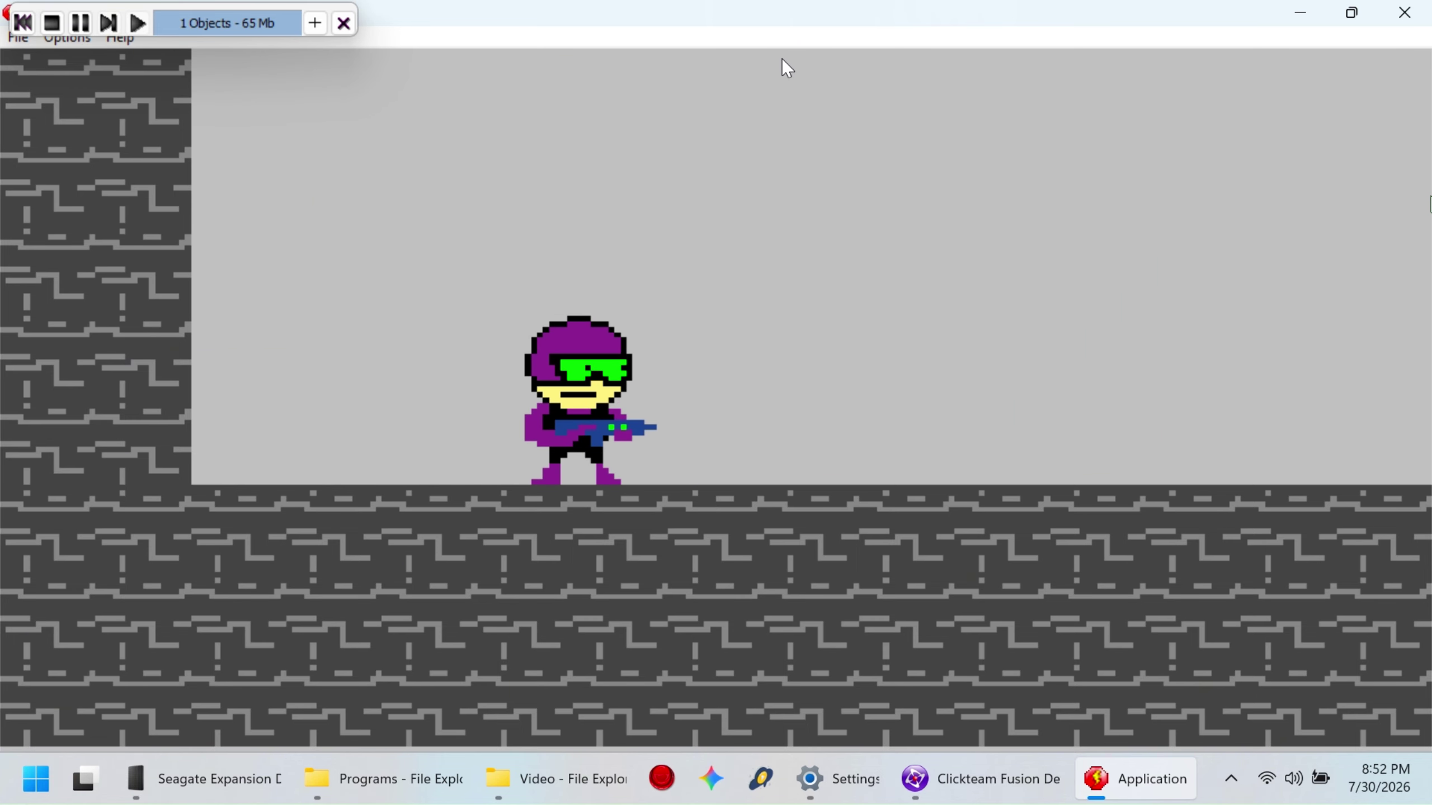